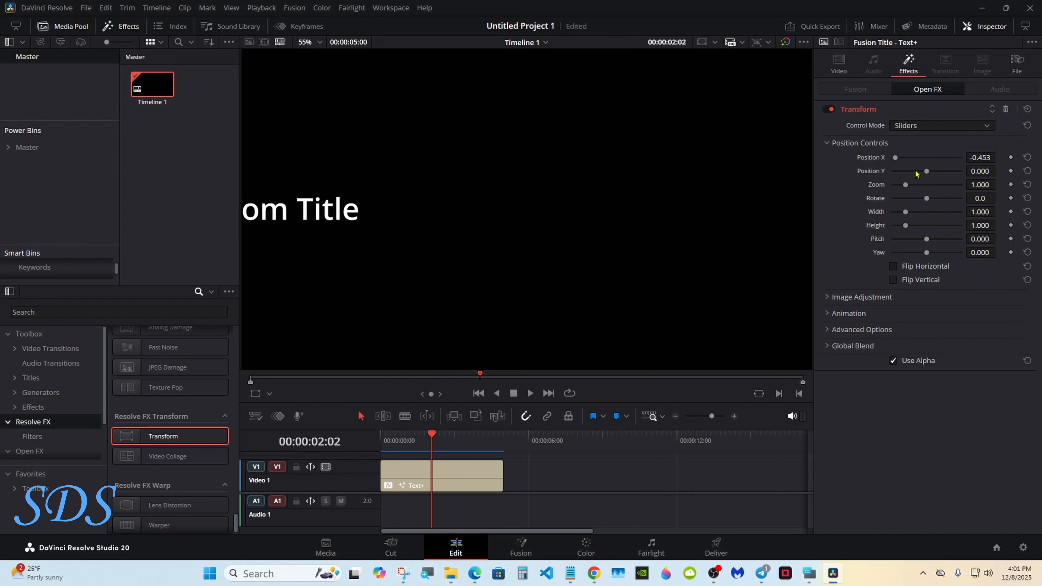
Reset the title's Position X to 0.000, and try a Position Y offset of about 0.2 before resetting it
double_click(877, 160)
left_click_drag(927, 172, 944, 173)
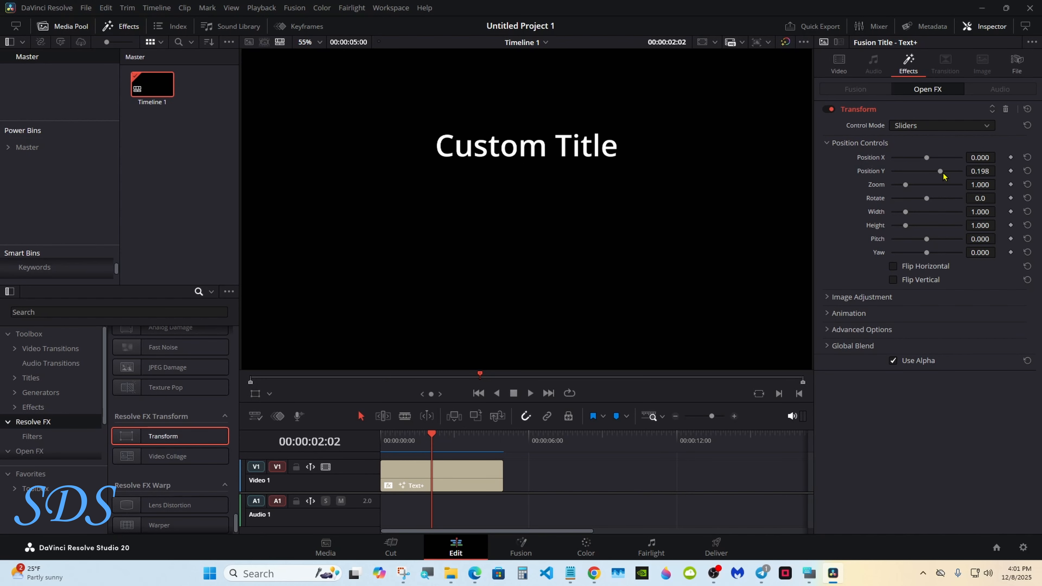
double_click(877, 172)
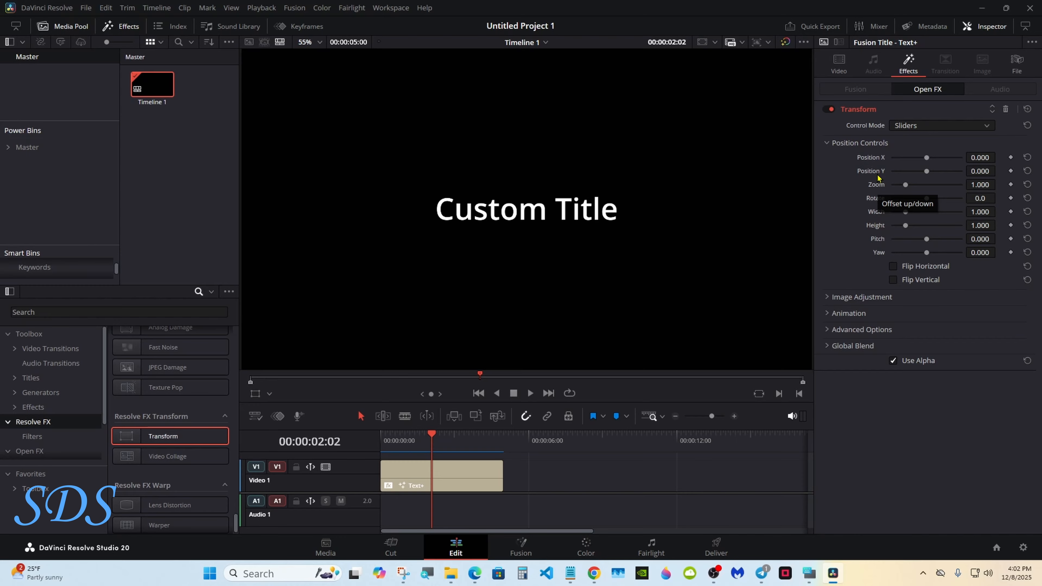
Open the On-Screen Keyboard and keyframe the title's Position X at -1.000 at the start of the timeline
left_click_drag(400, 438, 381, 441)
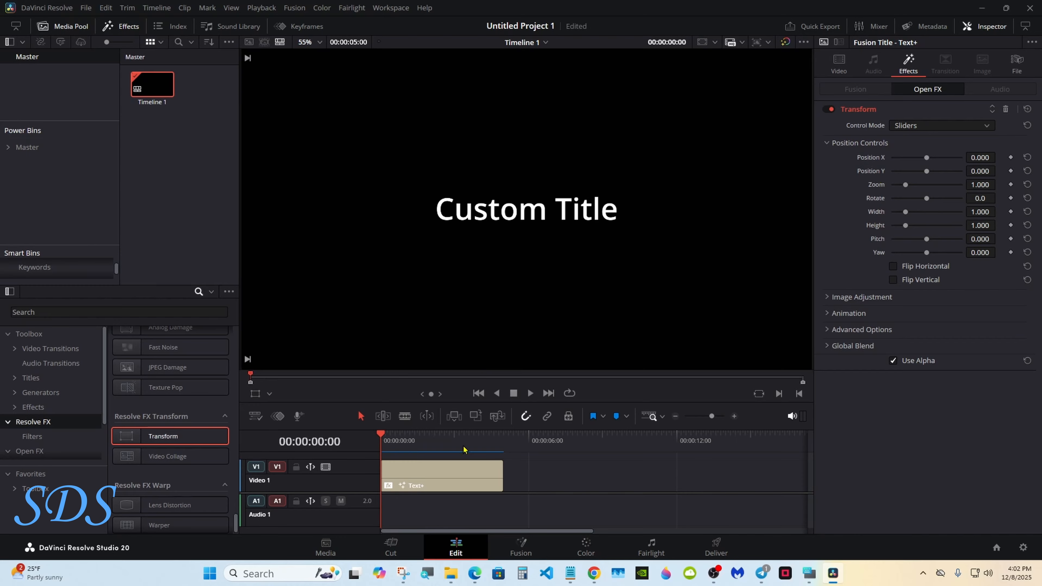
left_click(809, 574)
left_click_drag(766, 415, 788, 417)
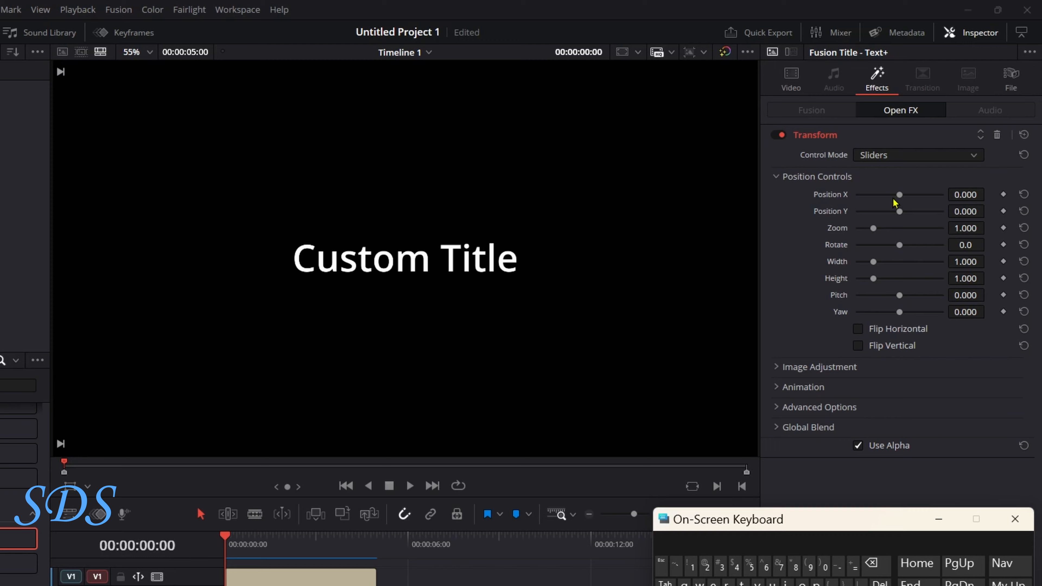
left_click_drag(927, 158, 881, 164)
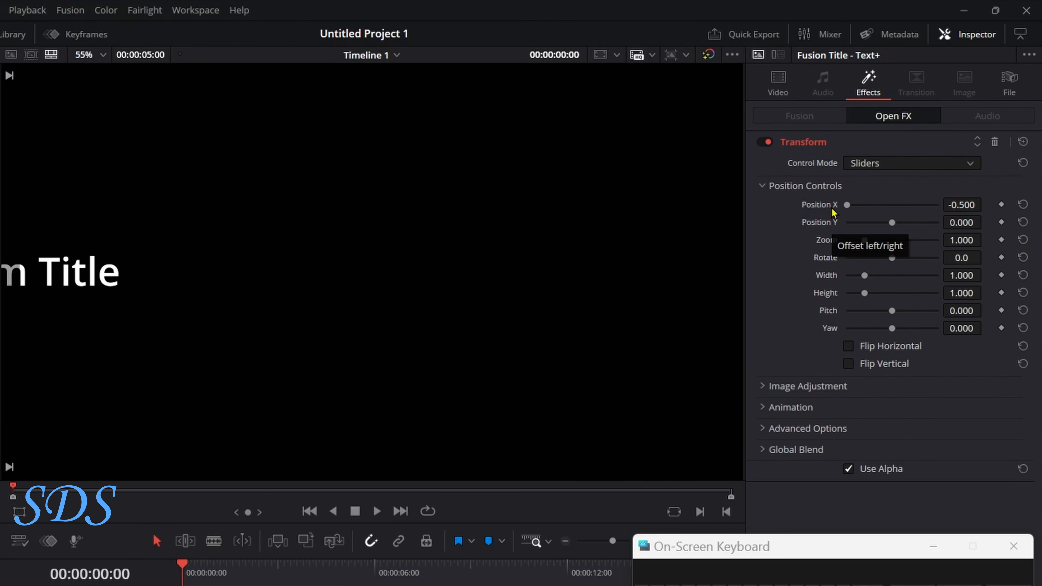
left_click(961, 205)
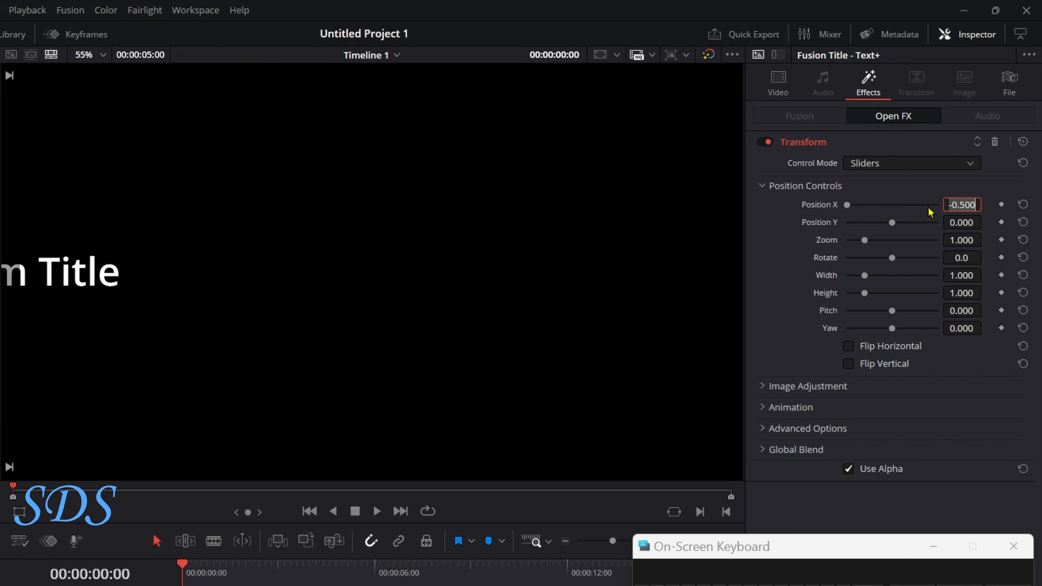
type("-1")
key("Return")
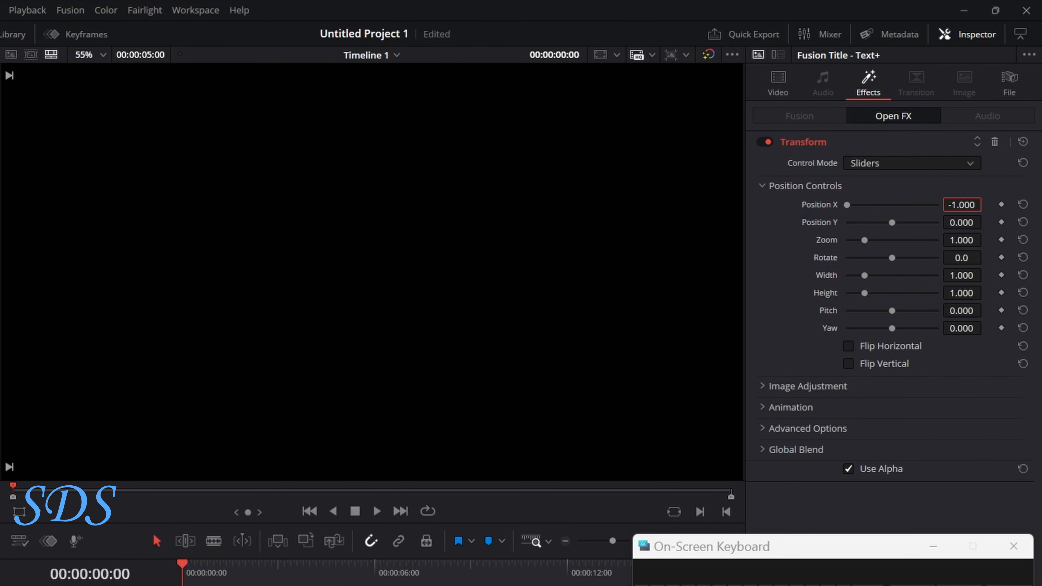
left_click(1002, 205)
At 00:00:01:00, reset Position X to 0.000 to keyframe the centred title, and raise Zoom to about 1.44
key("shift+Right")
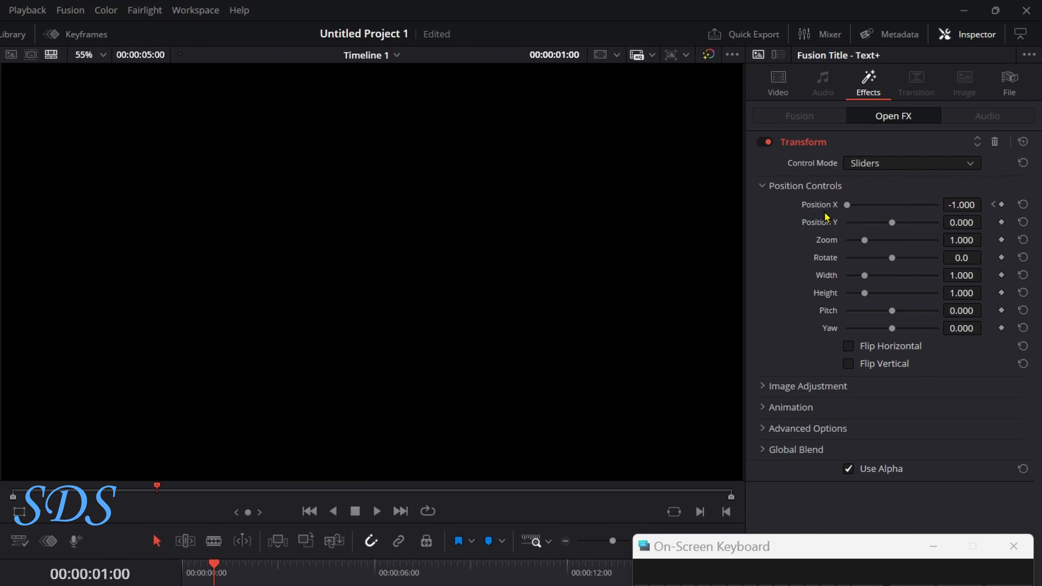
double_click(825, 213)
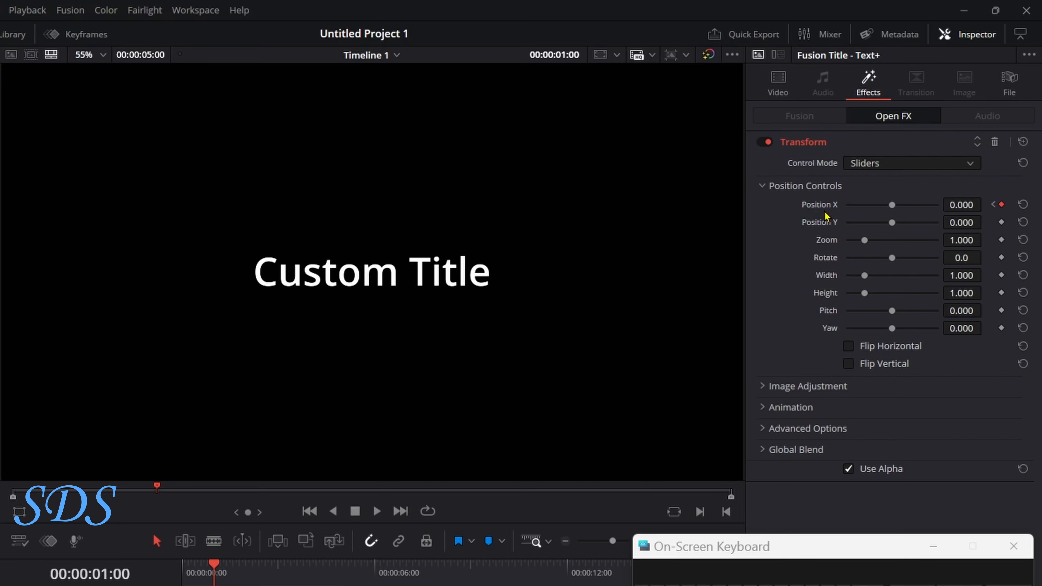
left_click_drag(863, 246, 879, 244)
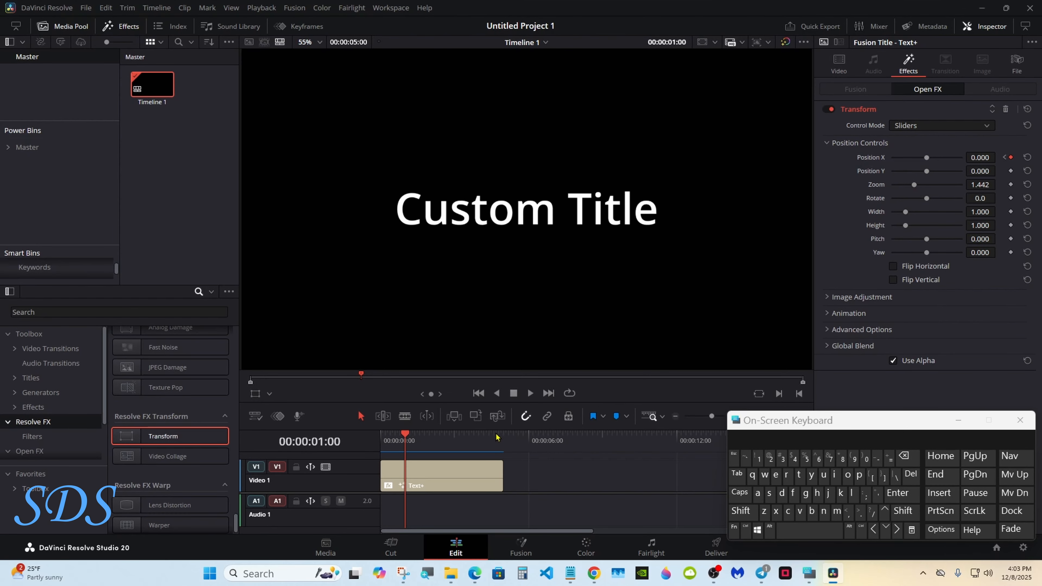
Go one second back from the clip's last frame, to 00:00:03:29, and add a Position X keyframe at 0.000
left_click(495, 446)
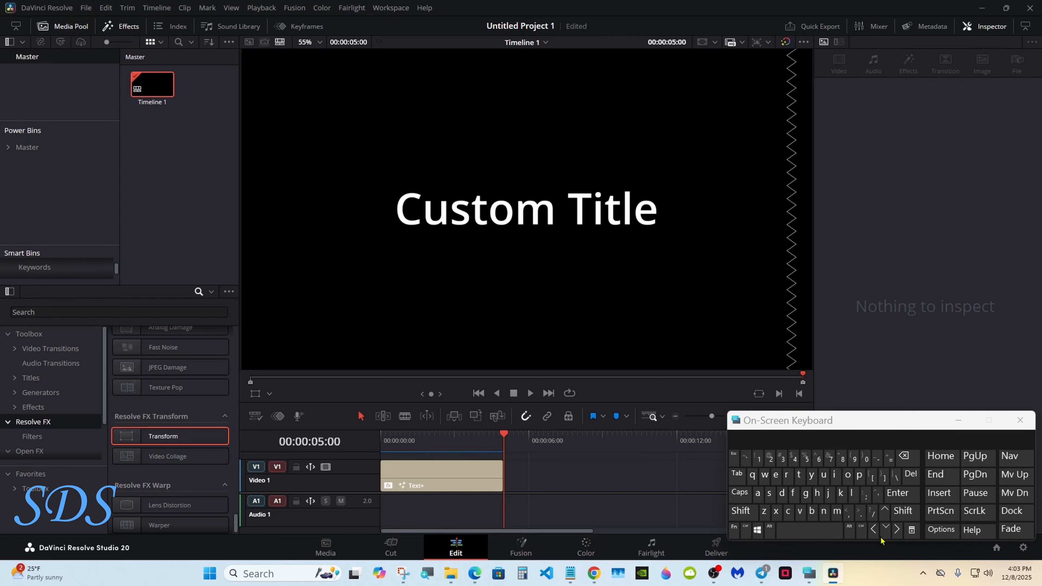
left_click(873, 529)
left_click(903, 511)
left_click(873, 530)
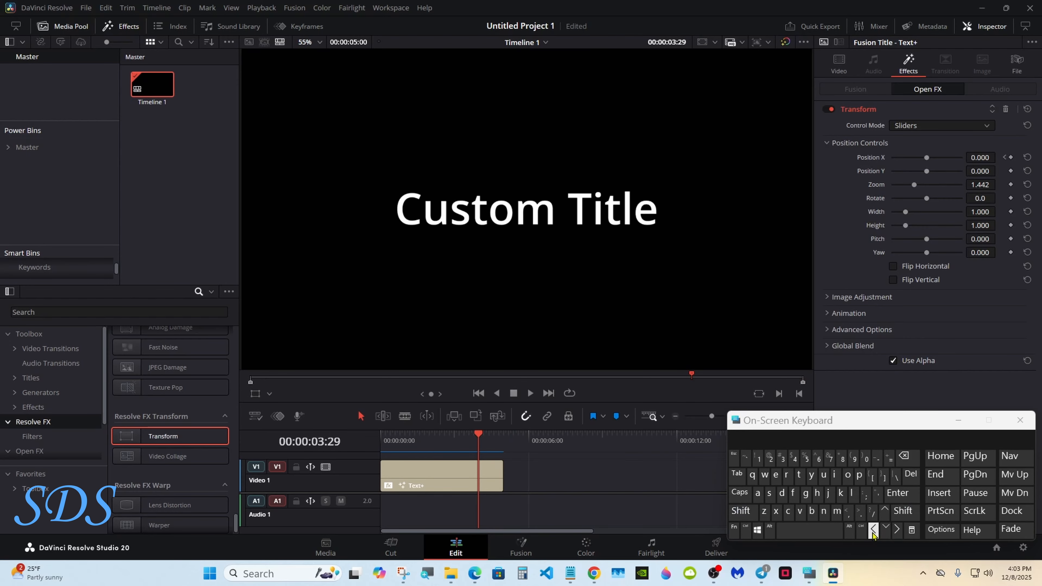
left_click(460, 488)
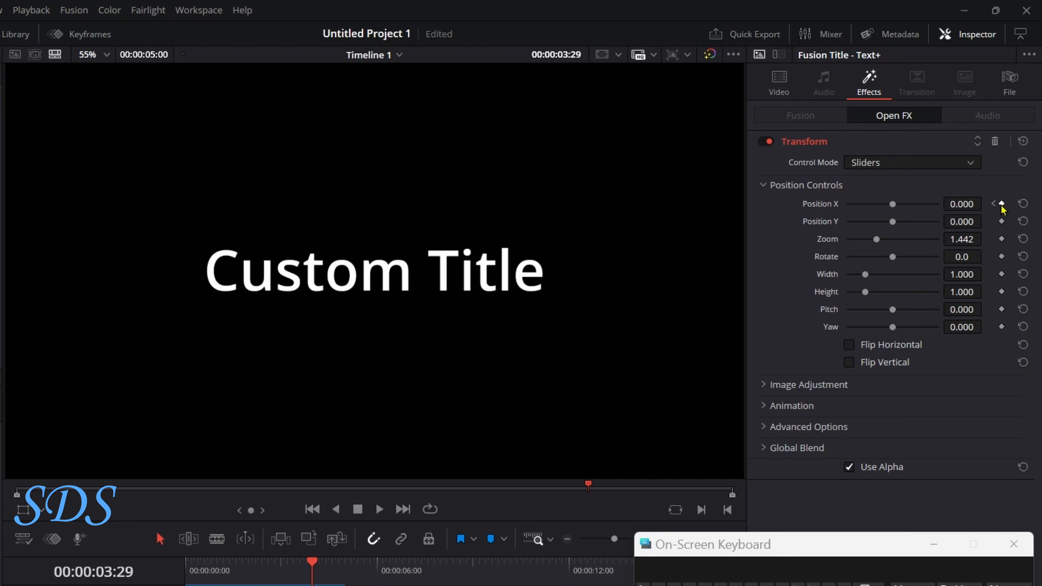
left_click(1011, 157)
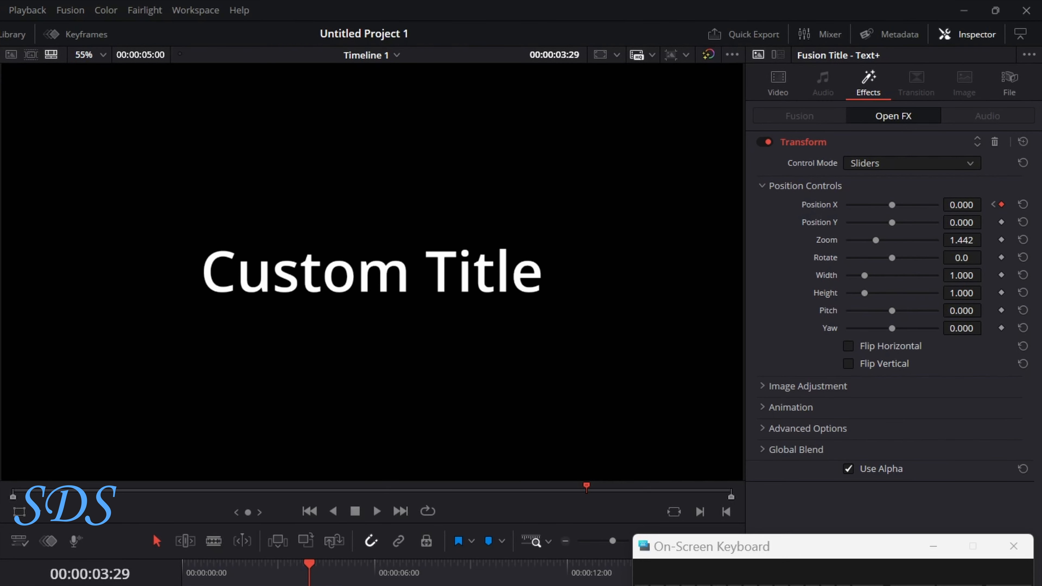
At 00:00:04:29, set Position X to 1.000 to keyframe the title off the frame's right side
key("shift+Right")
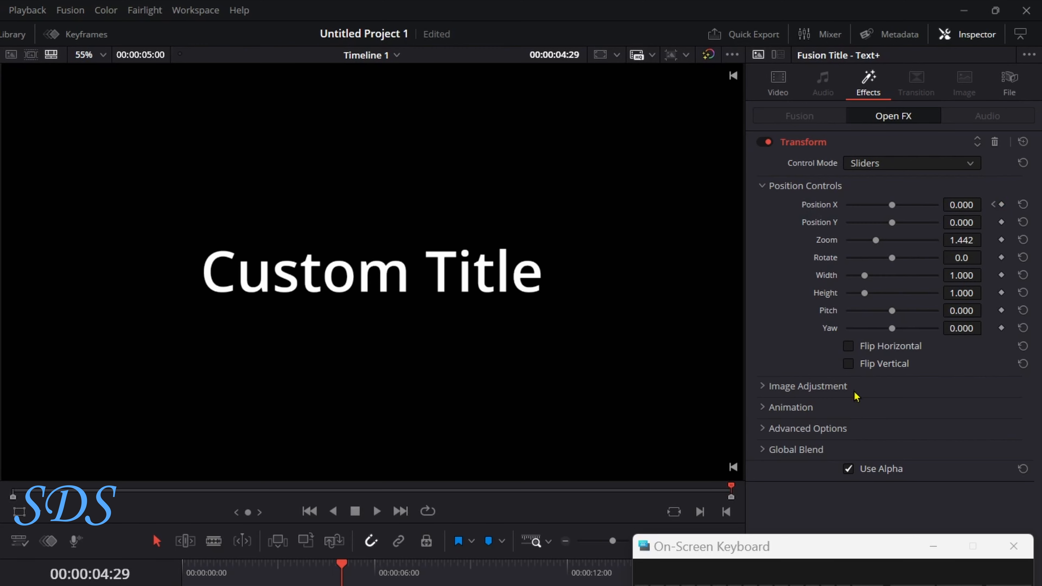
left_click_drag(893, 204, 972, 203)
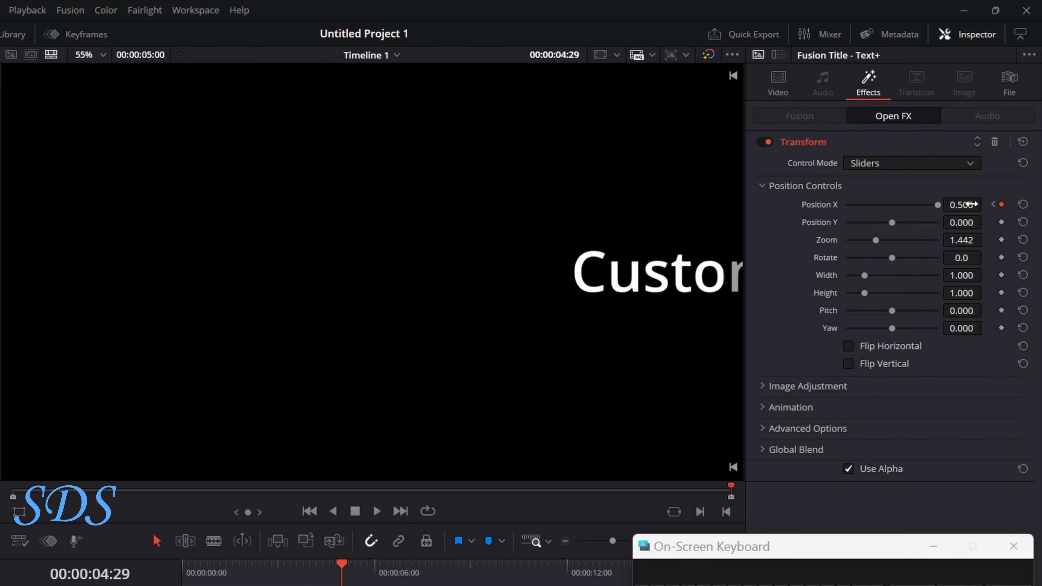
left_click(970, 204)
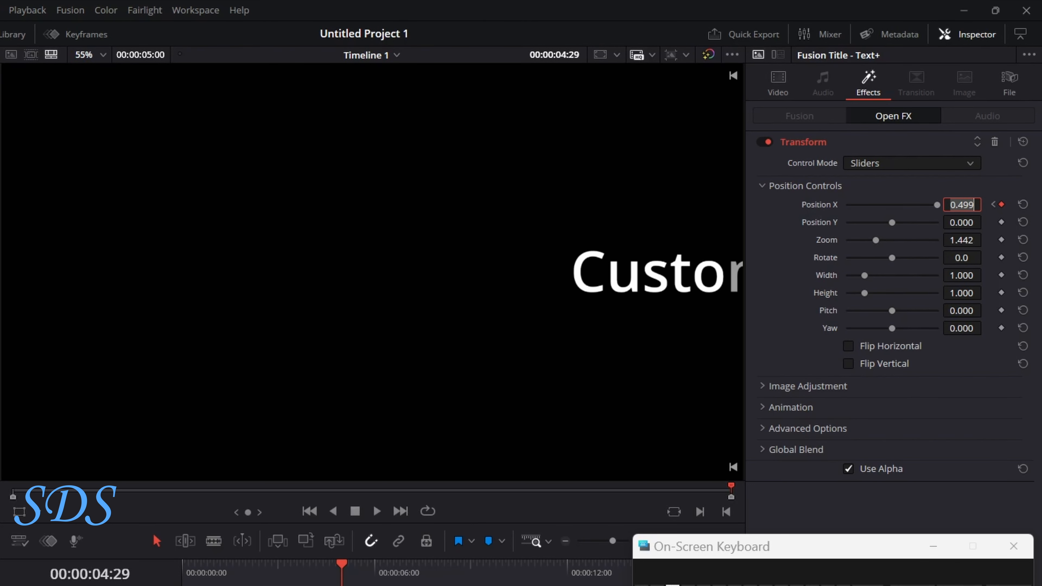
type("1")
key("Return")
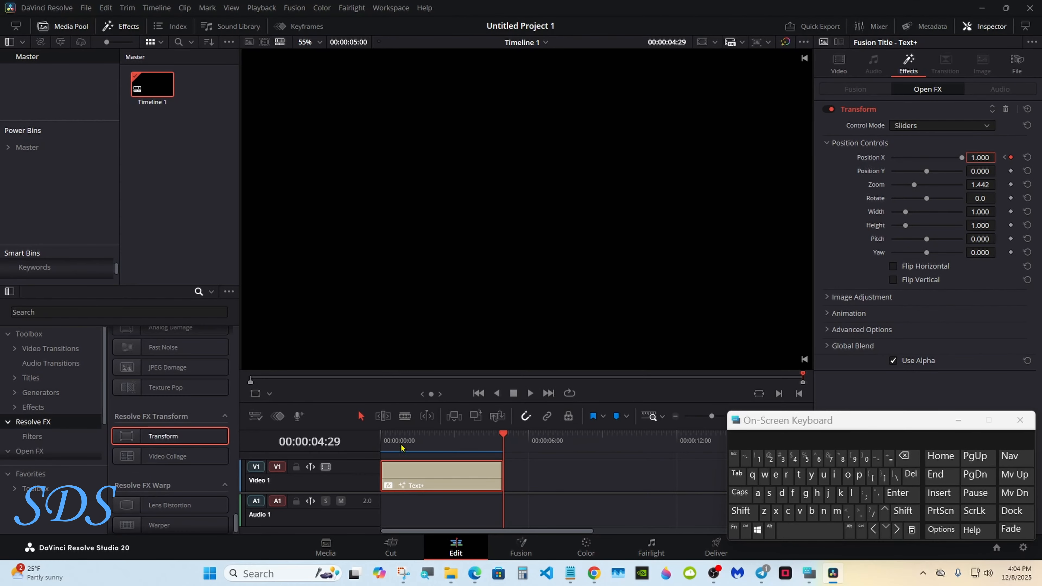
Play the title animation from the start of the timeline, then park the playhead at 00:00:02:10
left_click(184, 567)
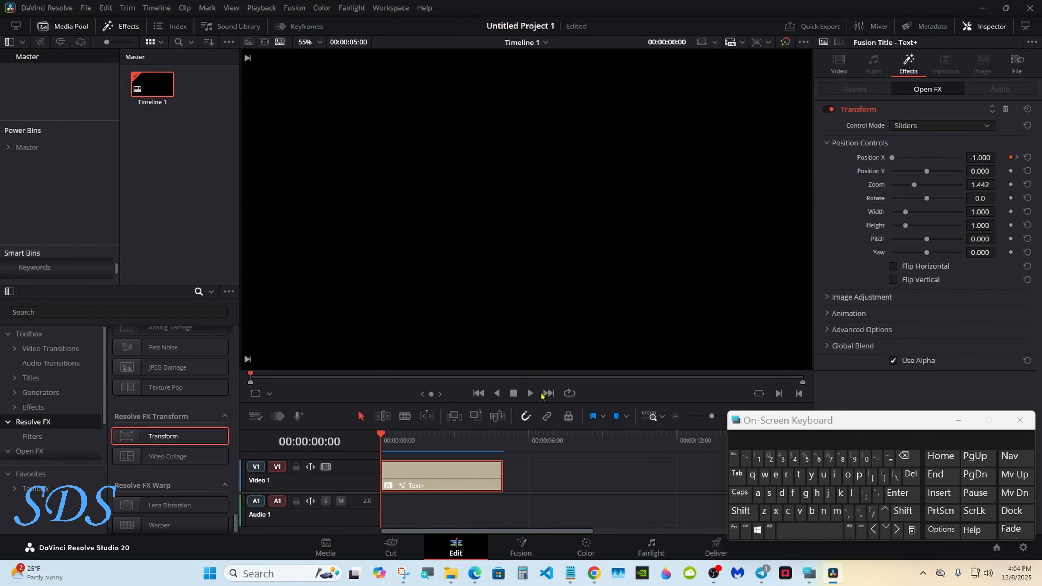
left_click(531, 394)
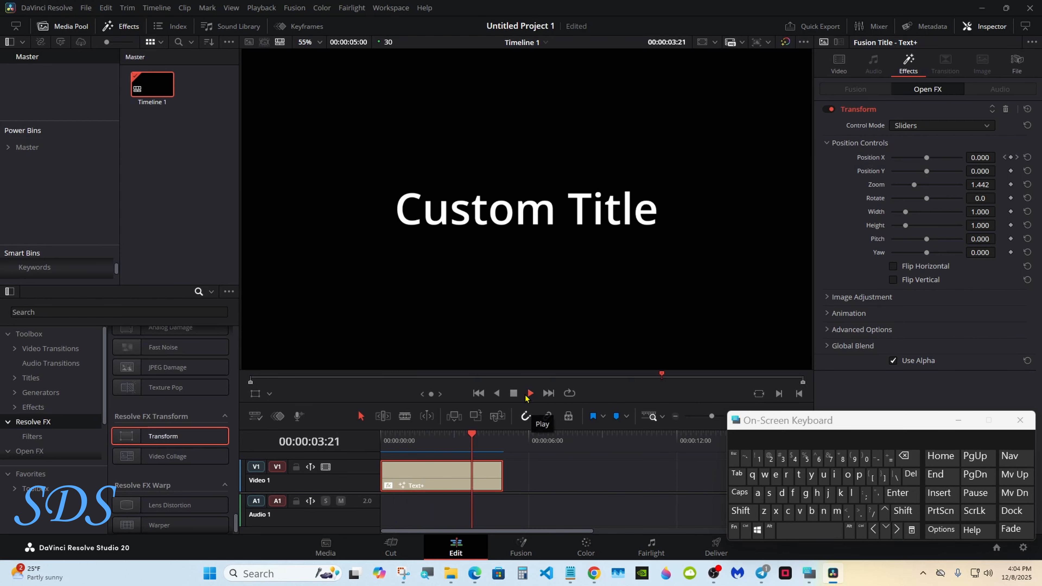
left_click(440, 436)
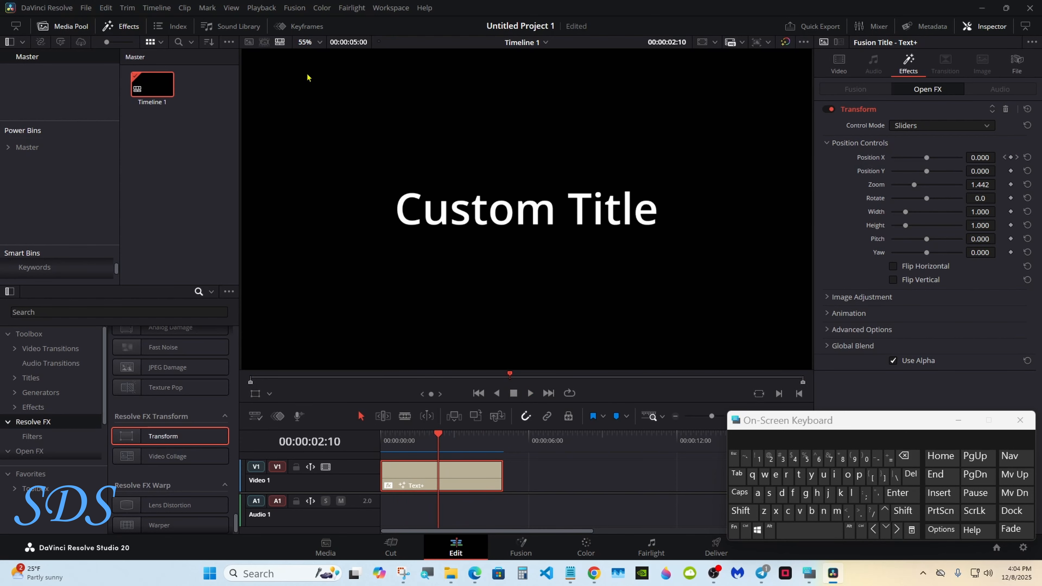
Show the keyframes and examine the Position X track in the expanded Keyframe Editor, minimize the On-Screen Keyboard, and close the editor window
left_click(297, 27)
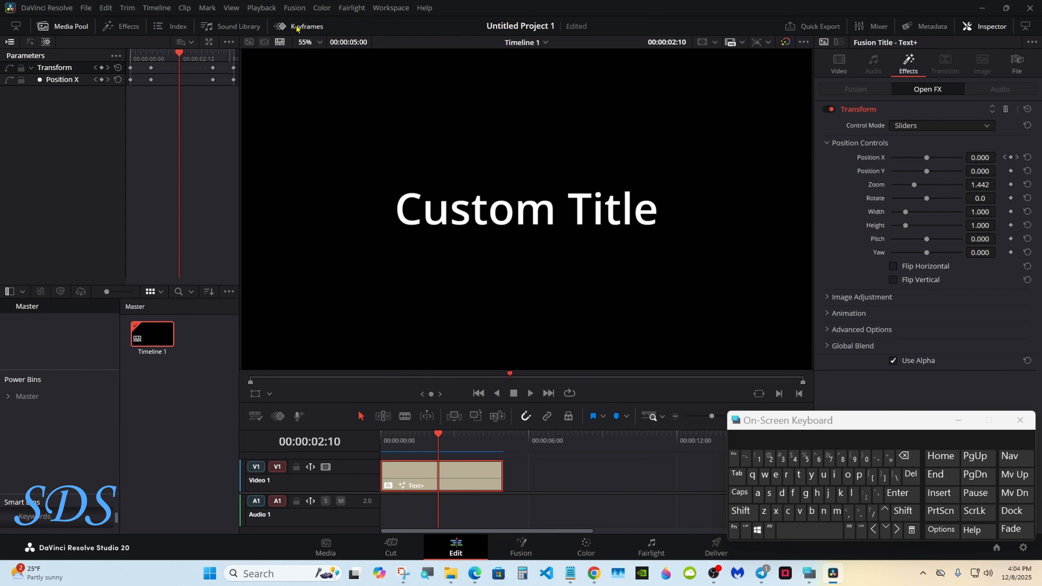
left_click(209, 42)
left_click(958, 420)
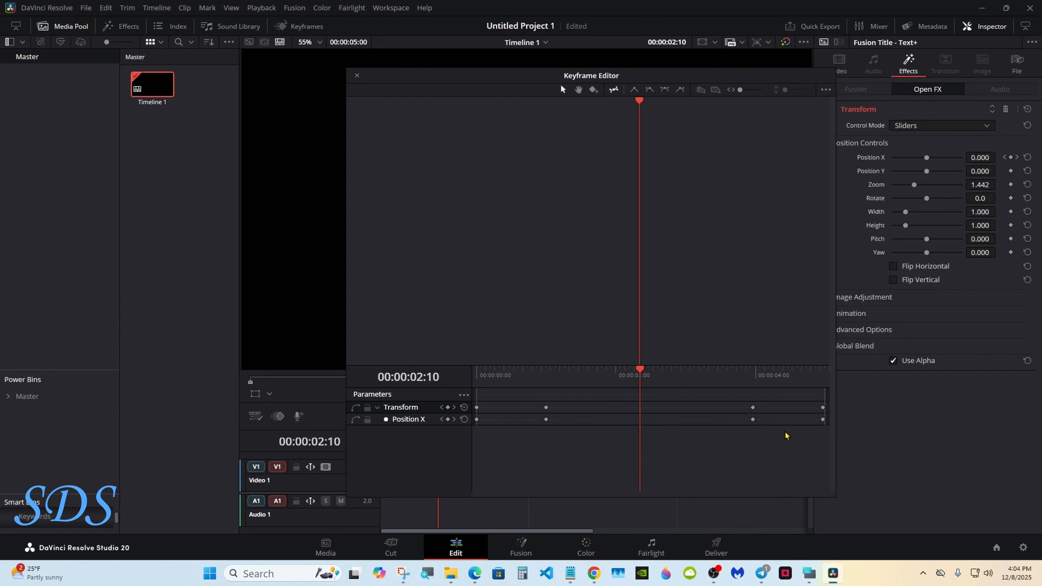
left_click(357, 75)
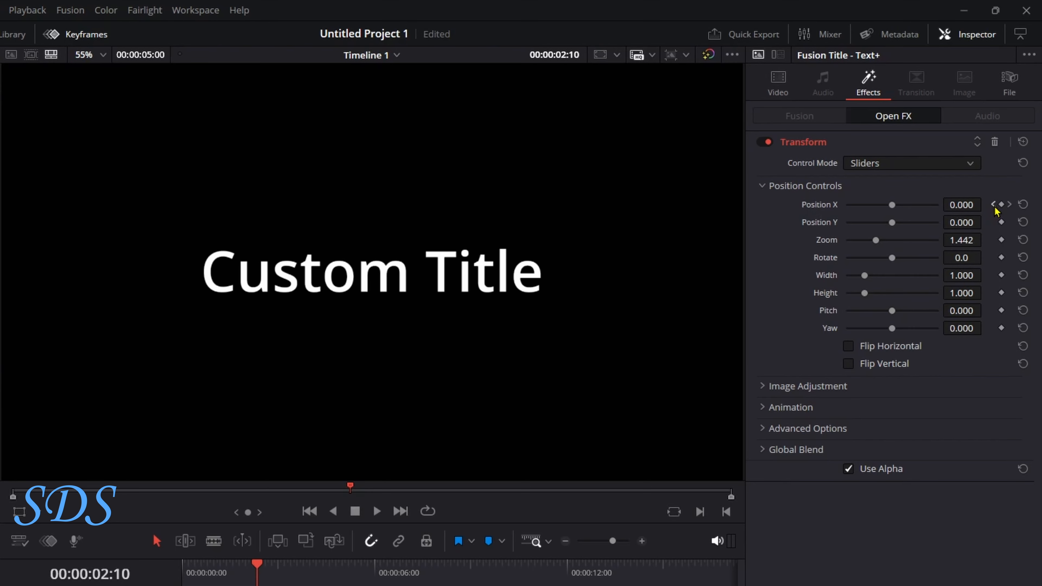
Set the Position X keyframe at 00:00:01:00 to Ease In and Out
left_click(993, 204)
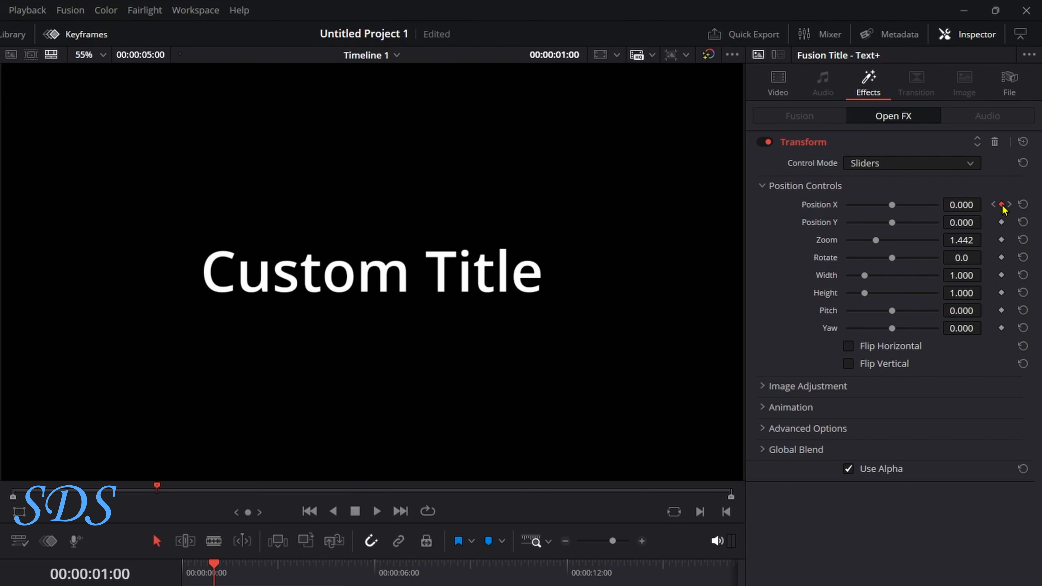
right_click(1002, 205)
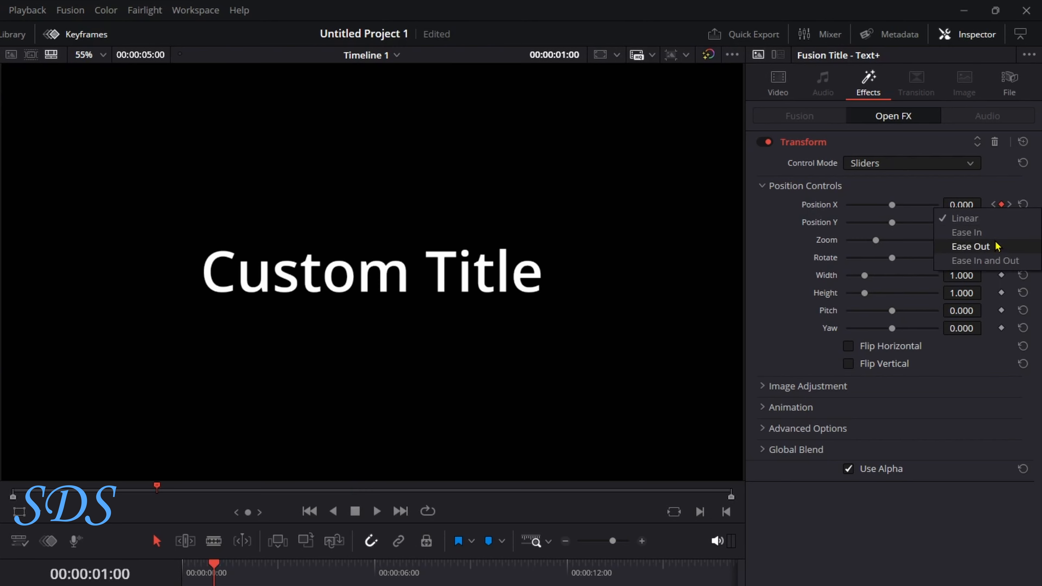
left_click(995, 263)
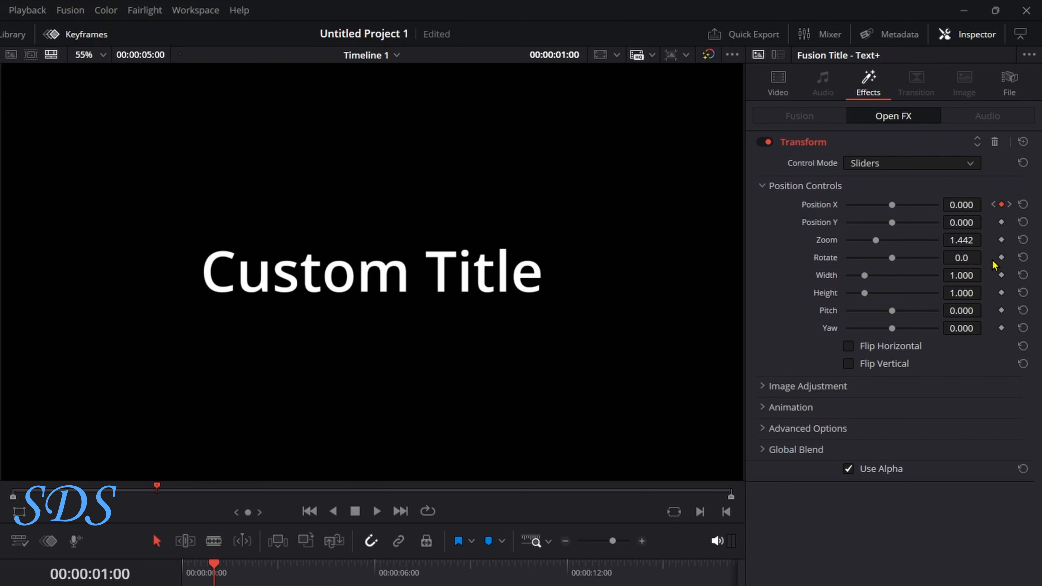
Set the Position X keyframe at 00:00:03:29 to Ease In and Out
left_click(1010, 205)
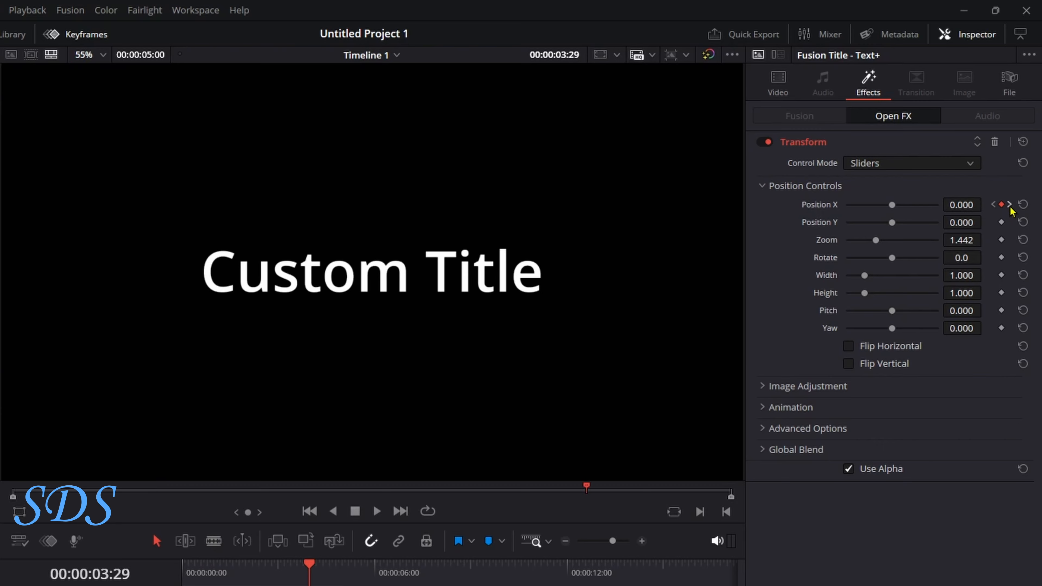
right_click(1002, 205)
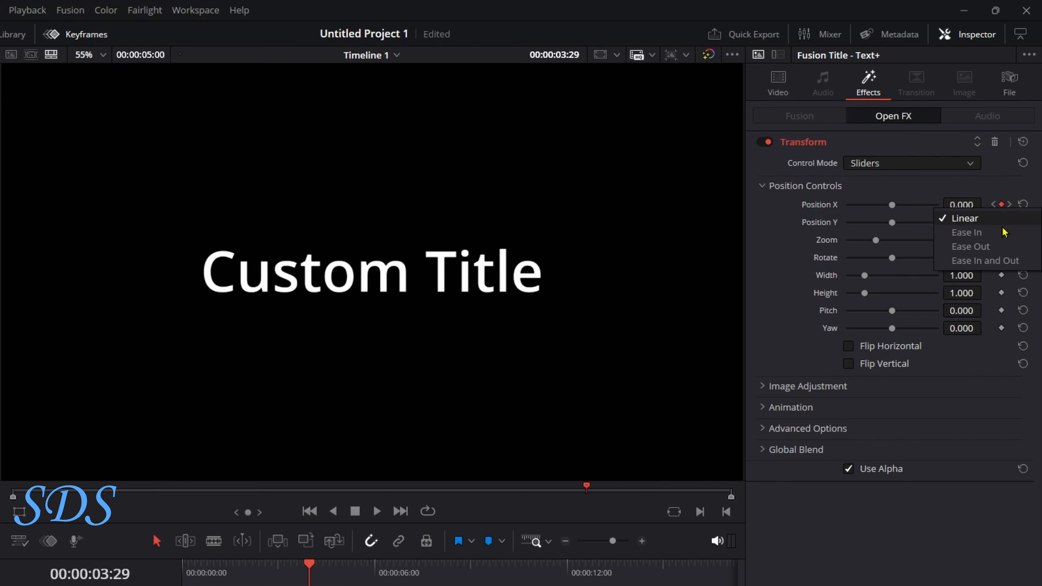
left_click(1002, 269)
Play the eased title animation from the start of the timeline and hide the keyframes view
key("Home")
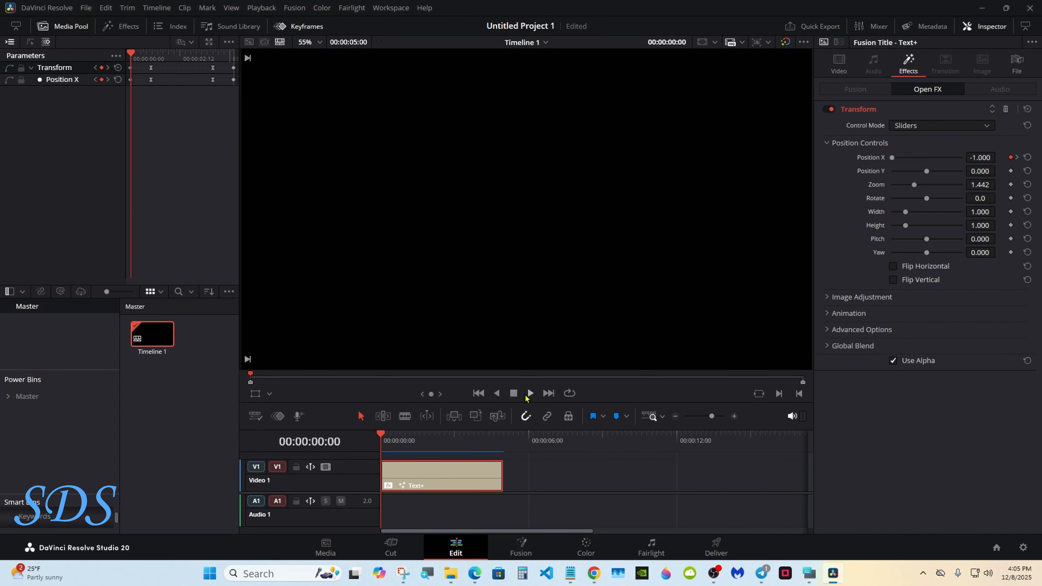
left_click(530, 394)
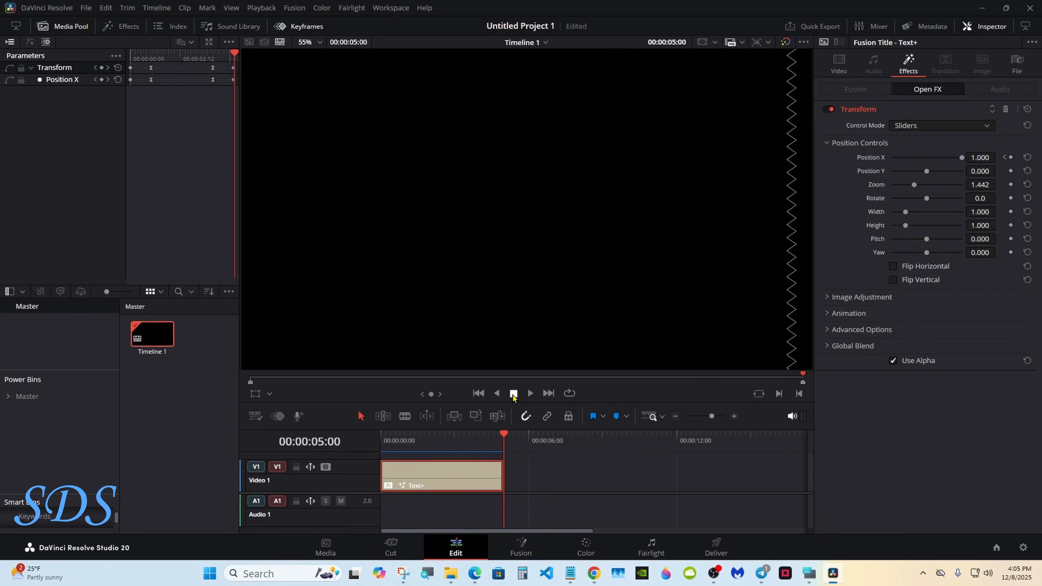
left_click(290, 27)
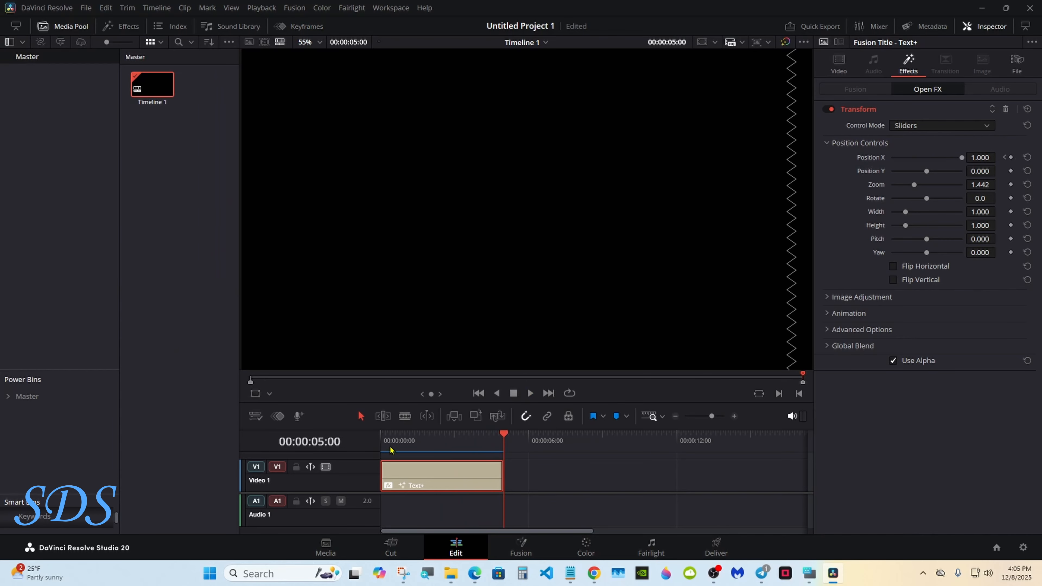
At 00:00:01:24, rotate the title to about 60 degrees and then to -180.0 with the Transform effect's Rotate setting
left_click(382, 446)
left_click_drag(381, 444, 426, 443)
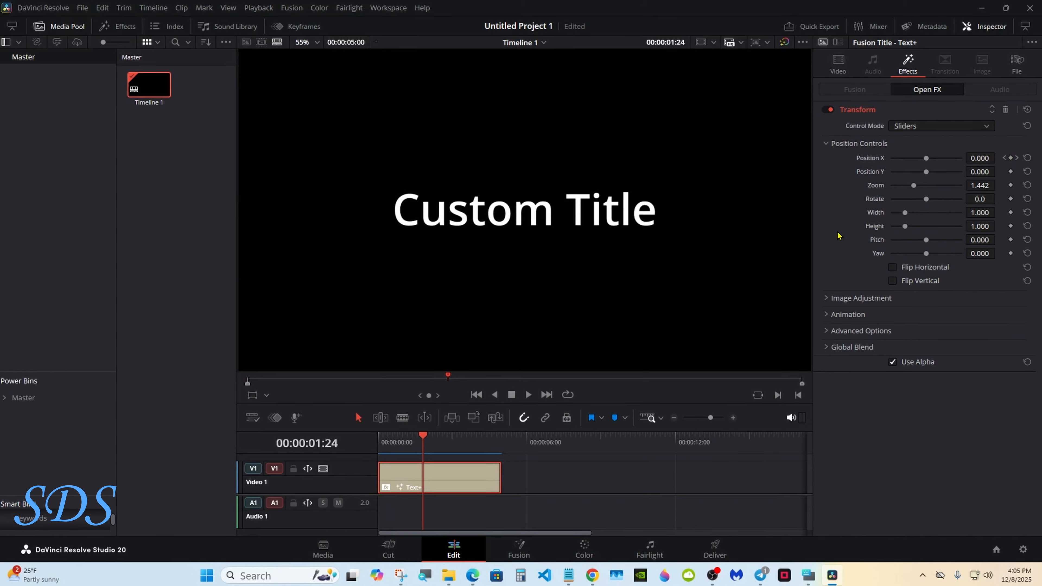
left_click_drag(924, 200, 936, 201)
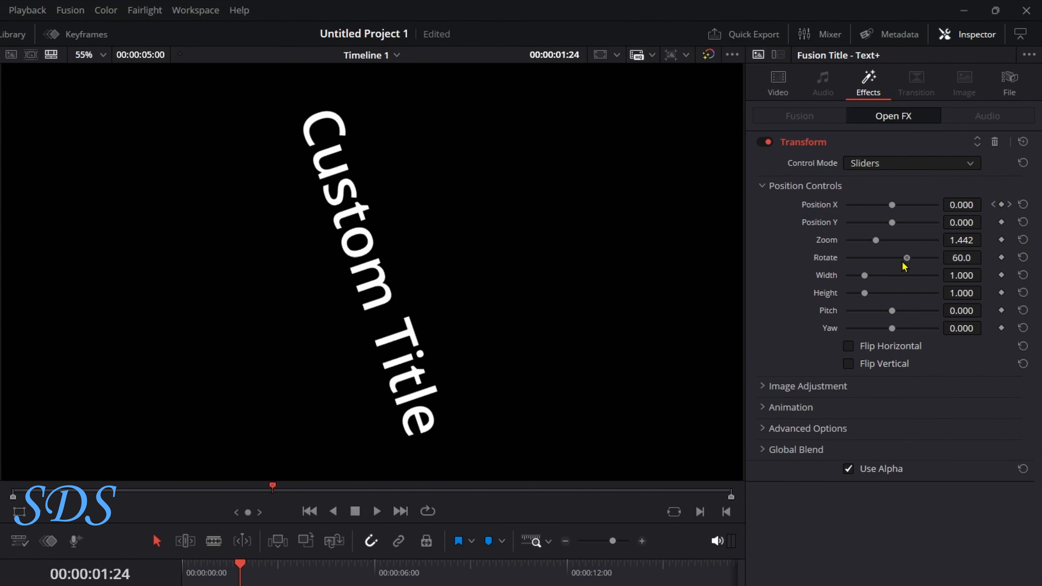
left_click_drag(905, 267, 822, 266)
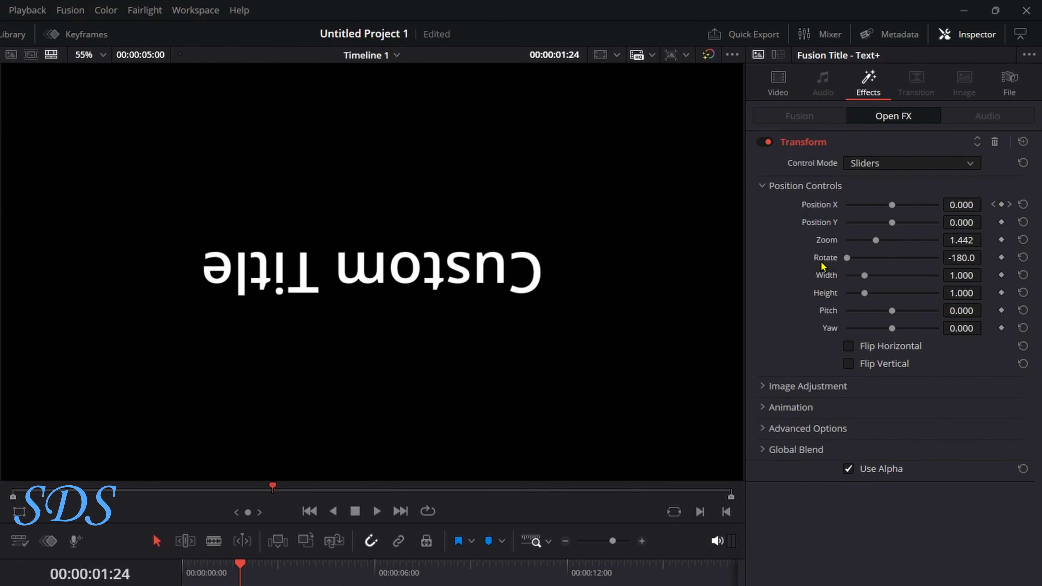
Keyframe the title's Rotate at -180.0 at the timeline start and 0.0 at 00:00:01:00, using Ease In on the second keyframe
left_click(184, 572)
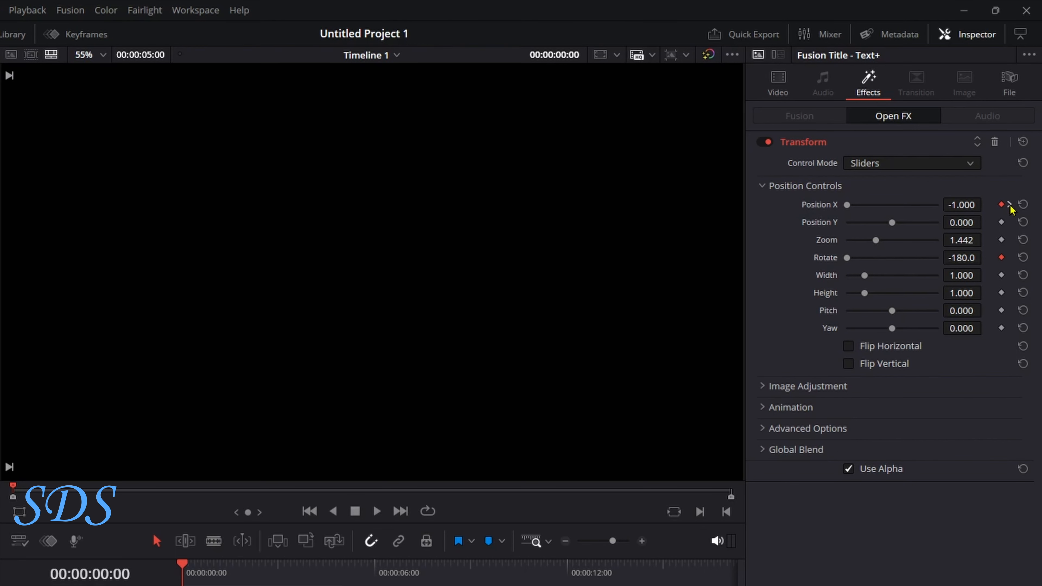
left_click(1009, 204)
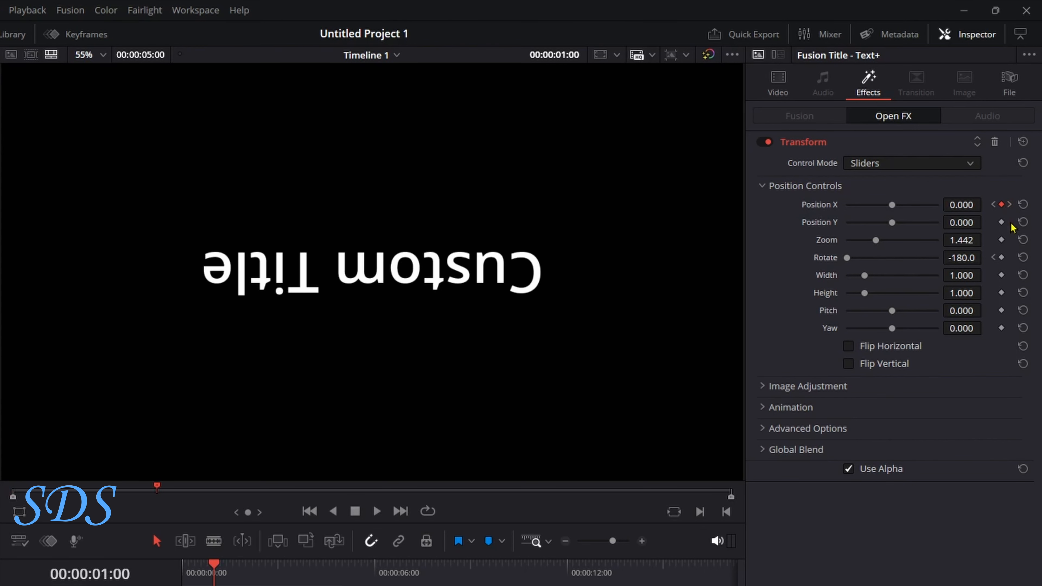
double_click(832, 264)
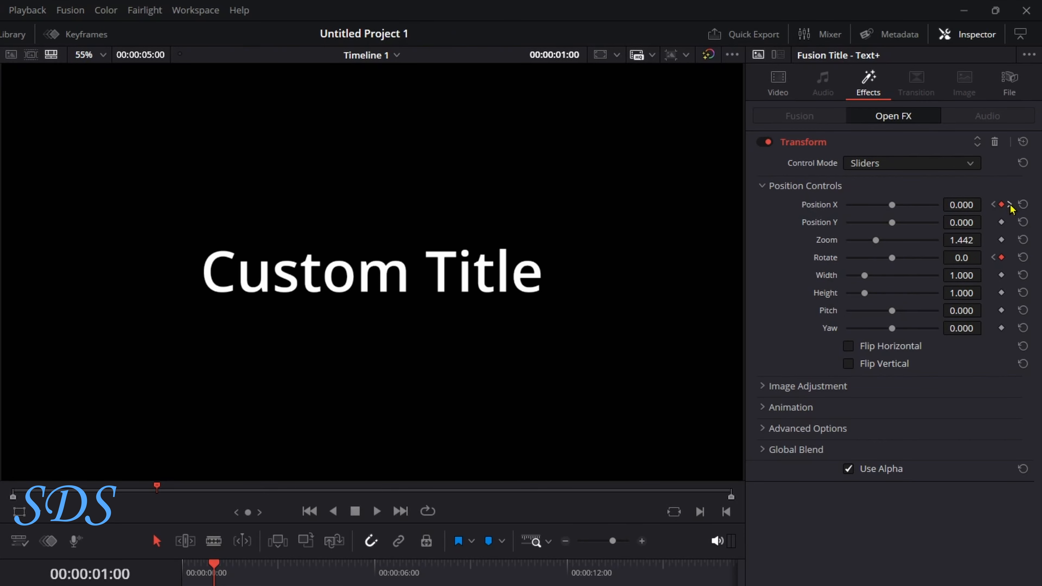
right_click(1002, 257)
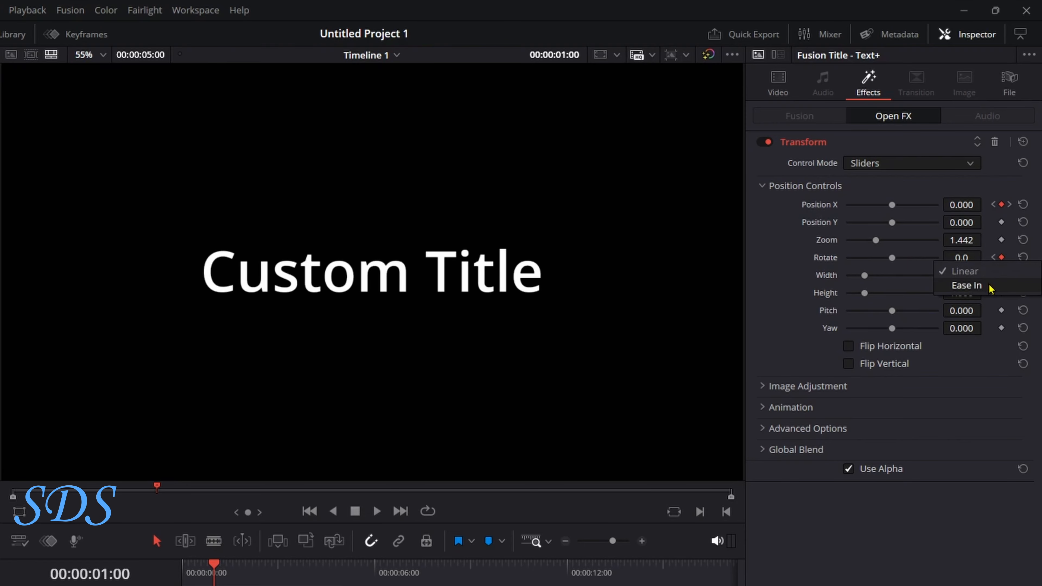
left_click(967, 285)
Play the rotating title animation from the timeline start, then park the playhead at 00:00:01:08
key("Home")
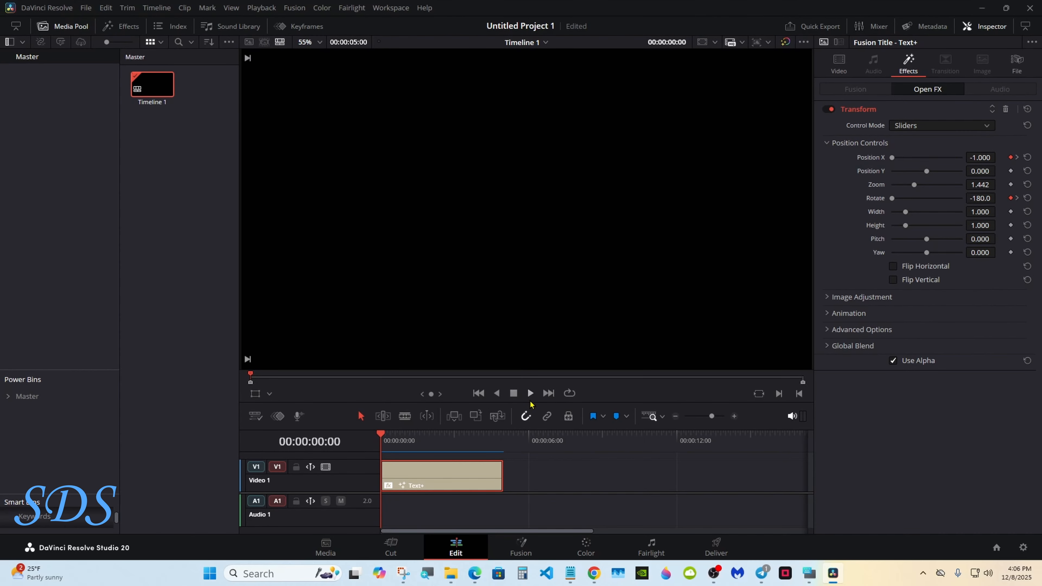
left_click(531, 397)
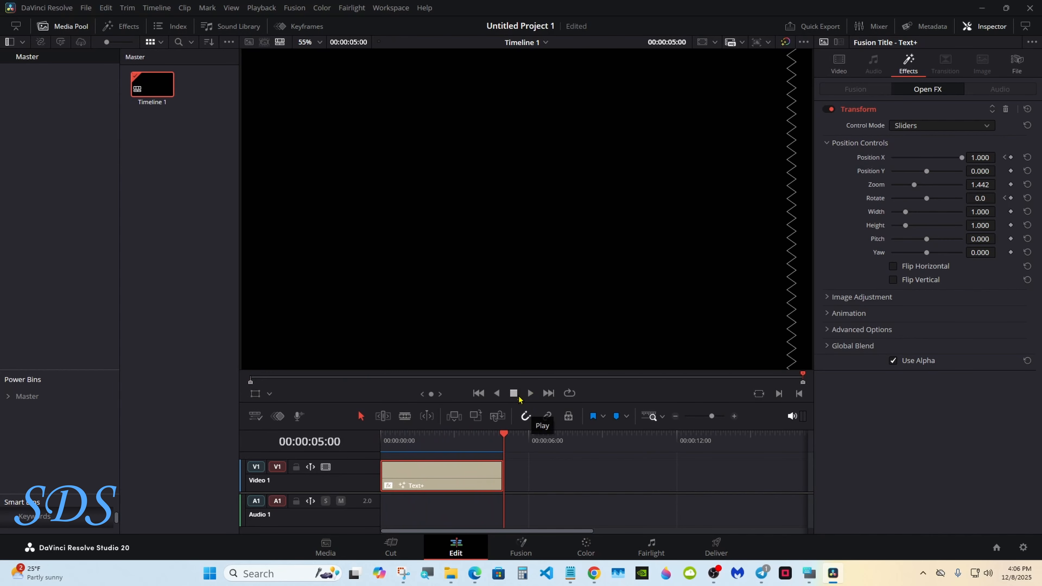
left_click_drag(415, 440, 414, 449)
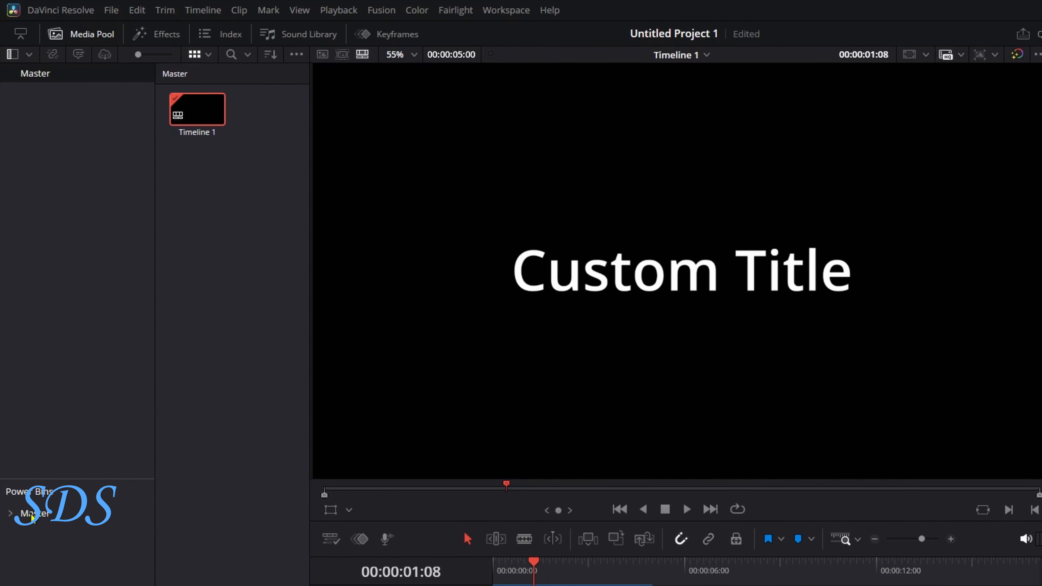
Display the Effects library and create a bin named Titles inside the Master power bin
left_click(25, 397)
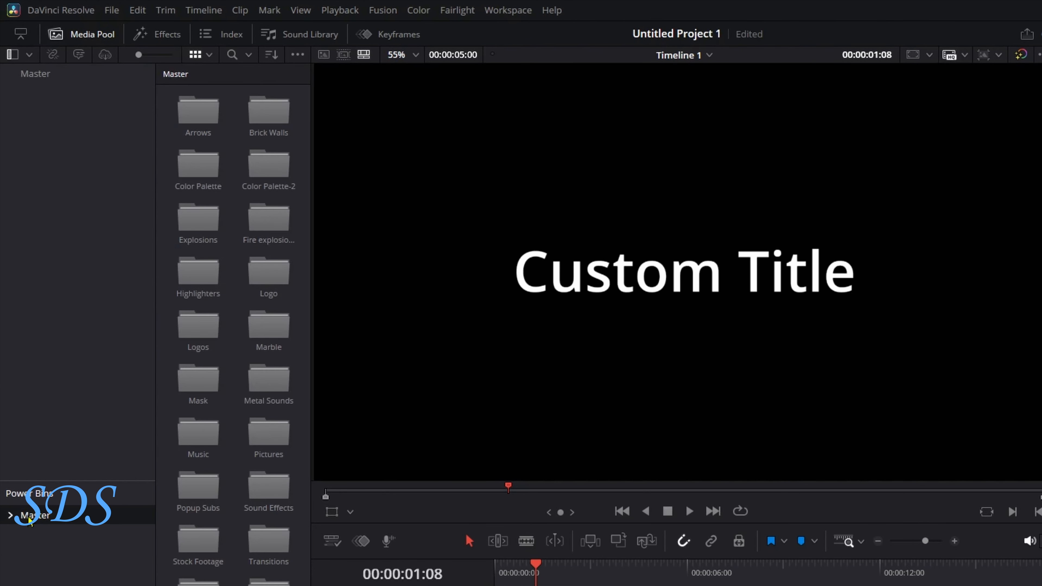
left_click(141, 35)
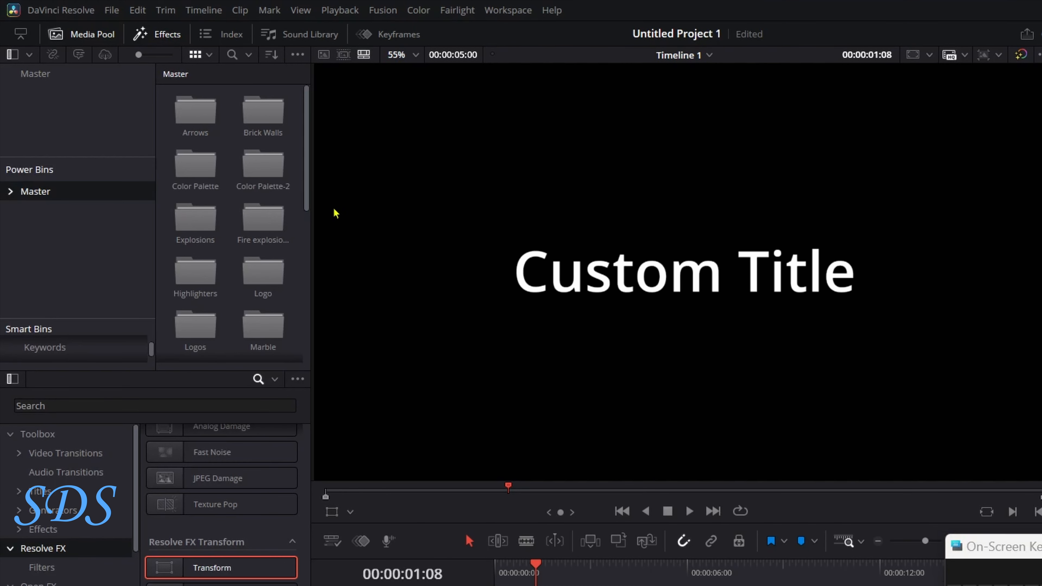
left_click_drag(307, 183, 305, 337)
left_click(12, 193)
left_click(12, 193)
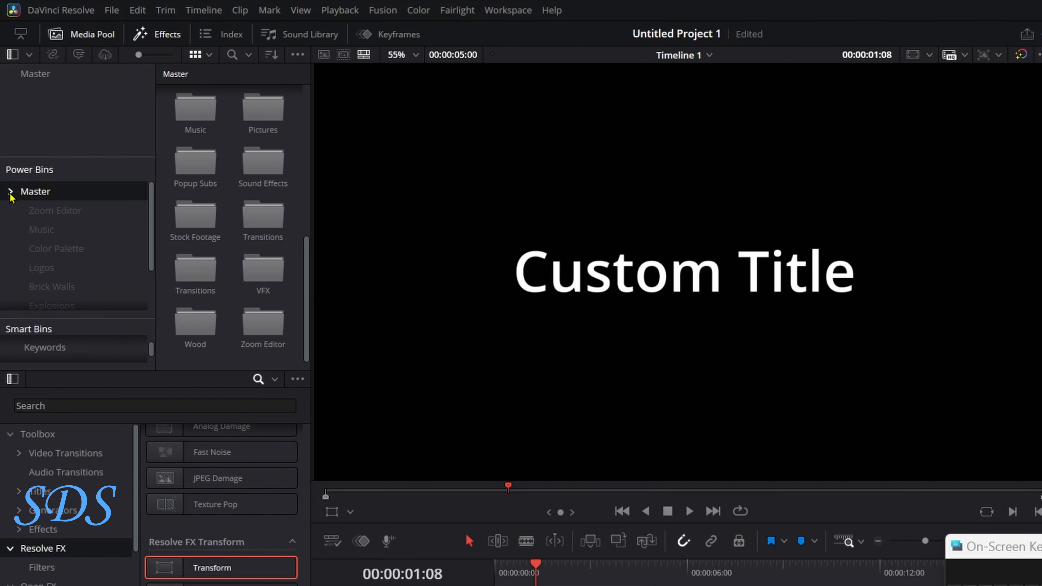
right_click(231, 355)
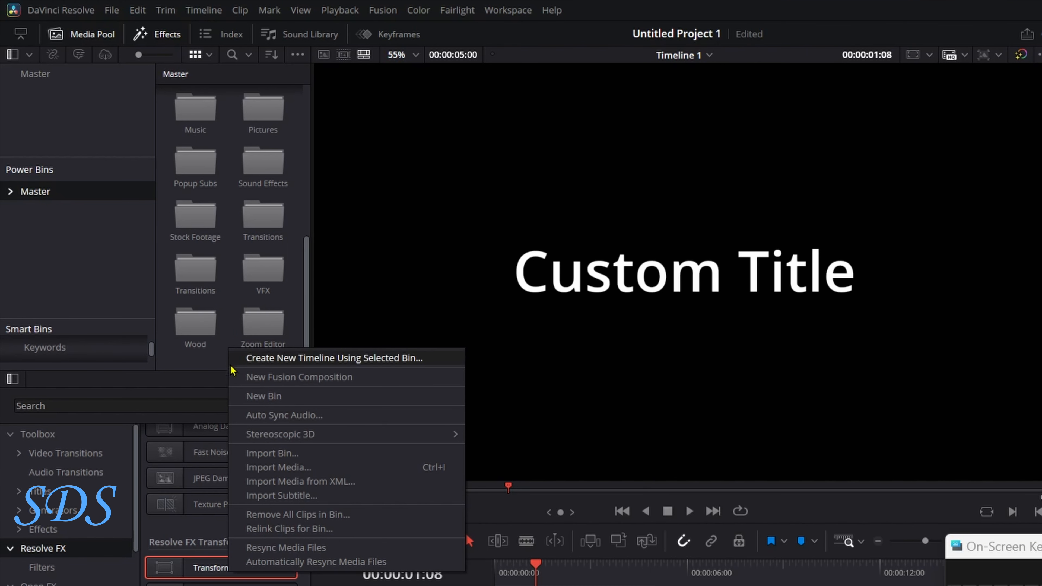
left_click(328, 396)
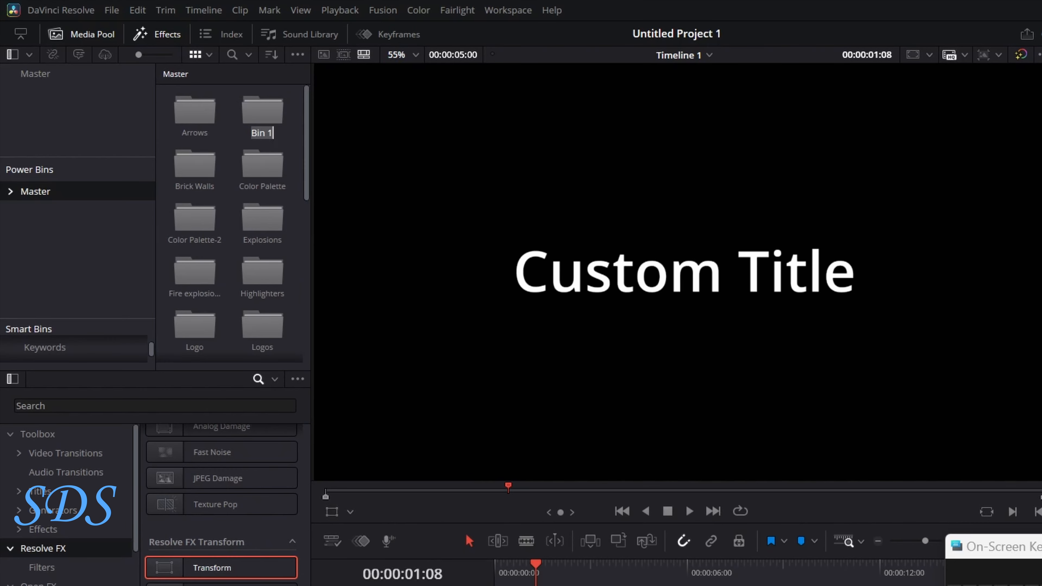
type("Titles")
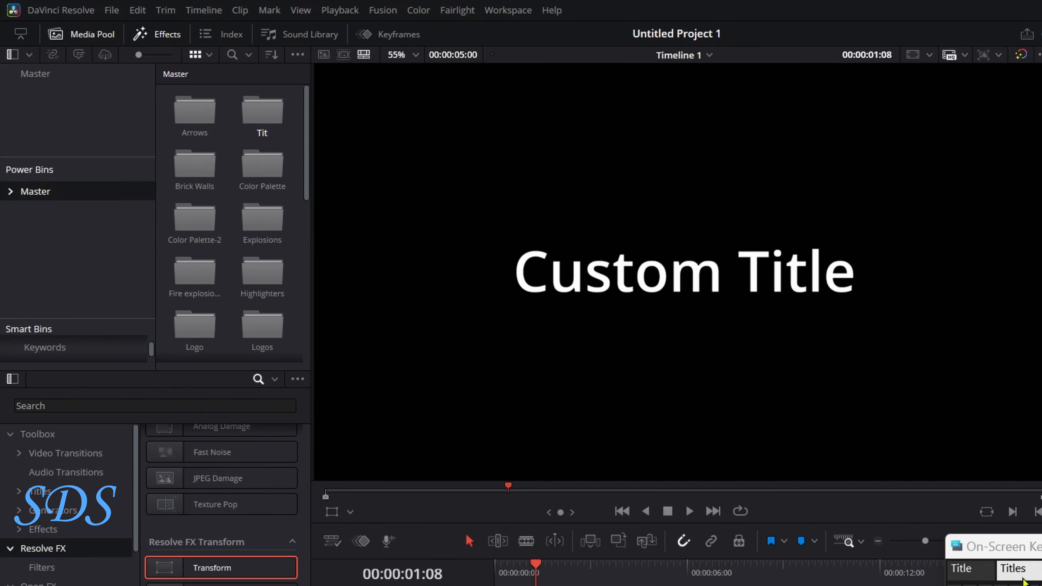
key("Return")
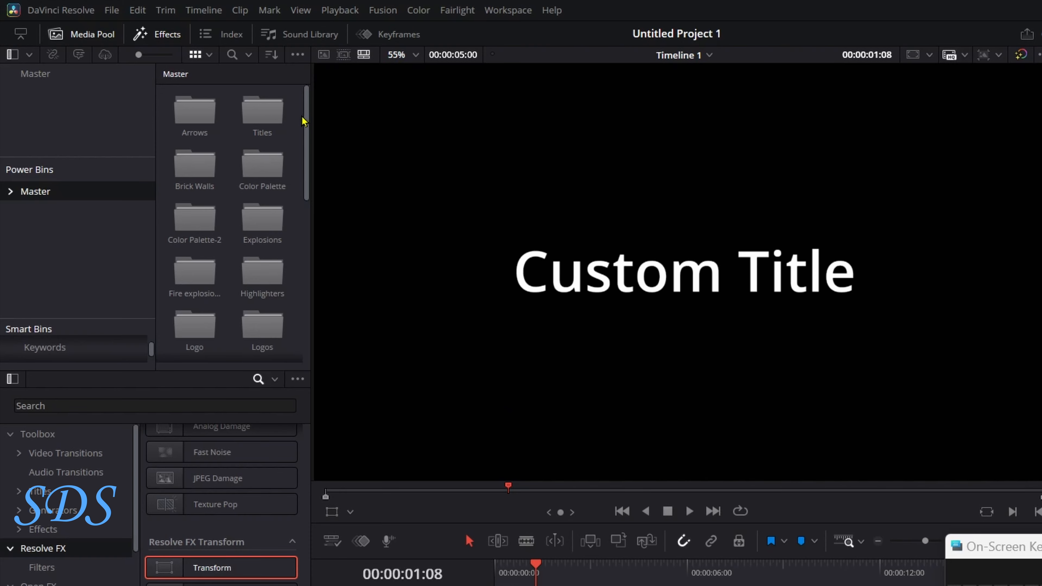
Open the Titles power bin and store a copy of the timeline's animated Text+ clip in it
double_click(263, 109)
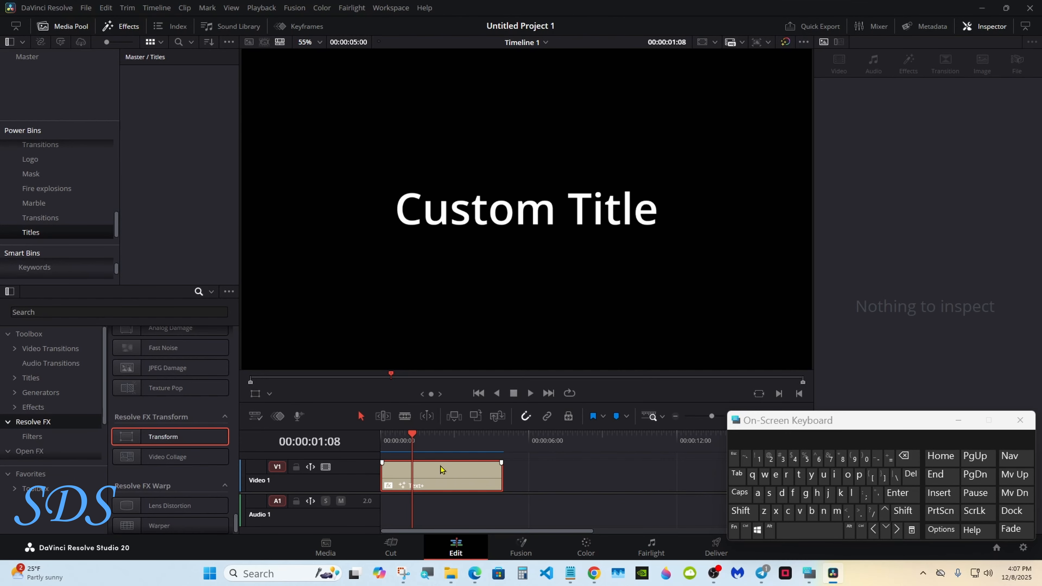
left_click_drag(441, 469, 194, 151)
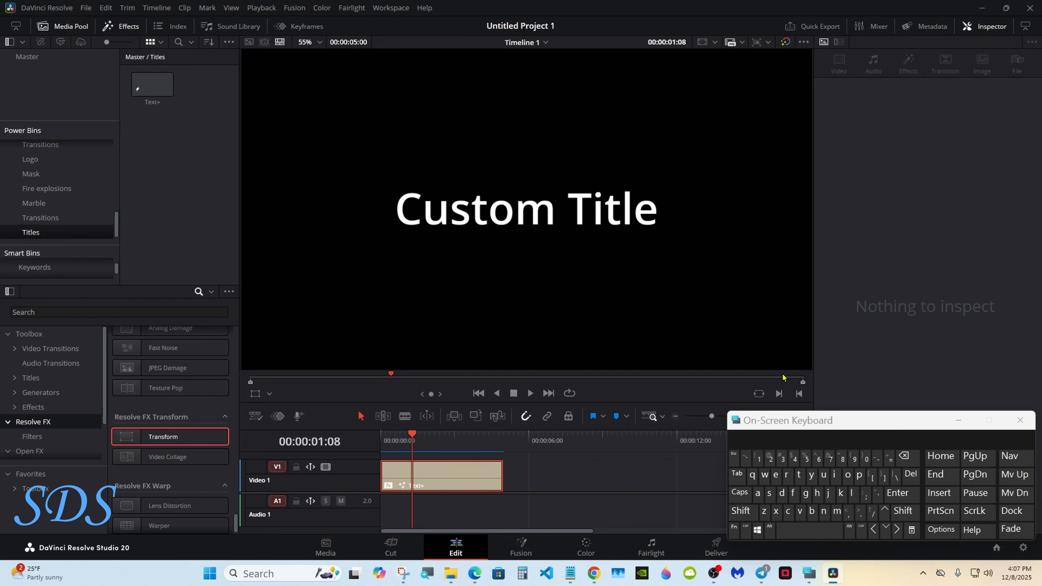
Rename the stored Text+ clip in the Titles bin as Preset 01 and close the on-screen keyboard
left_click_drag(840, 424, 764, 419)
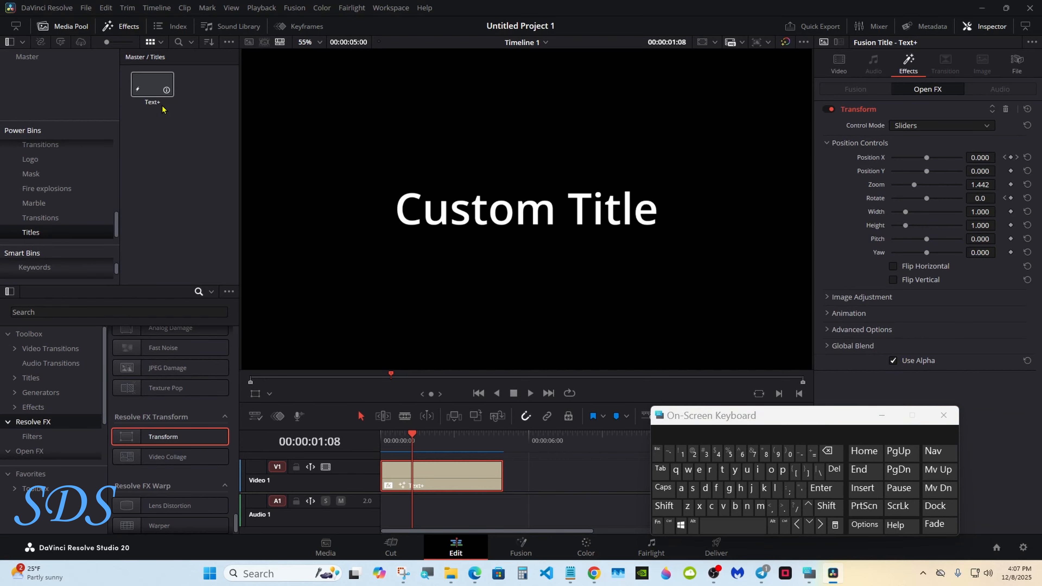
right_click(154, 106)
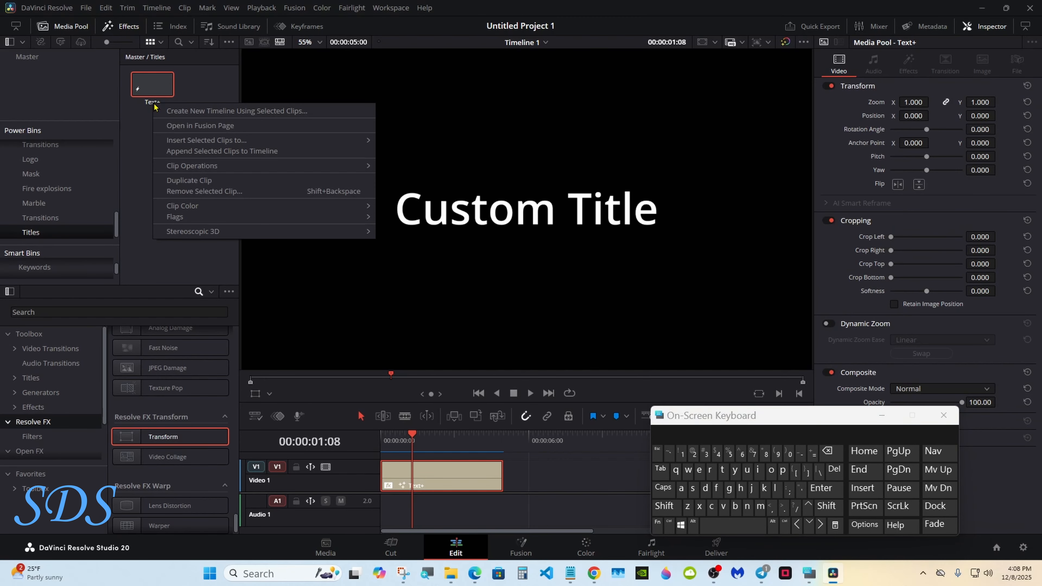
left_click(152, 106)
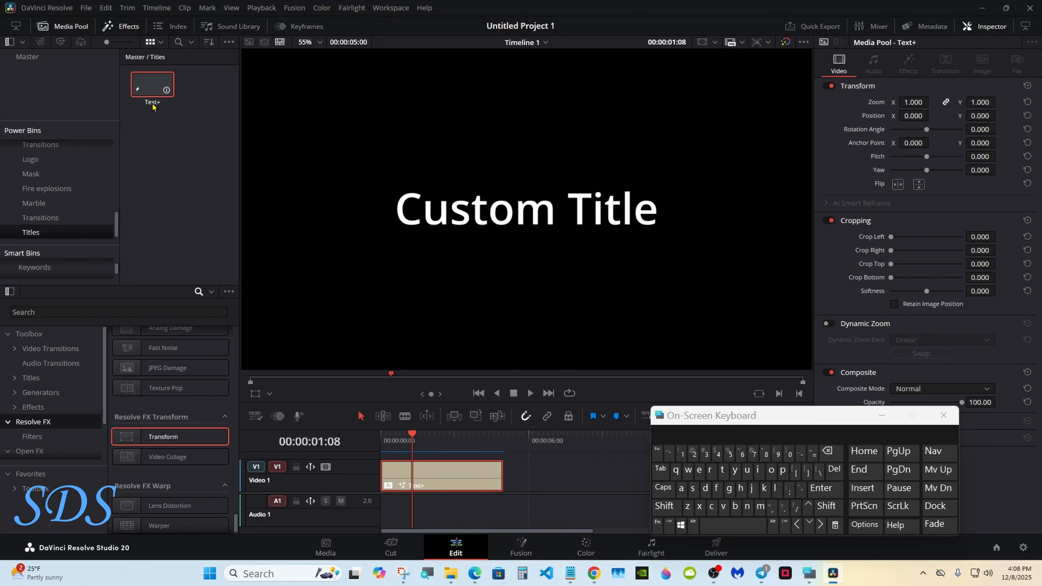
double_click(153, 103)
type("Preset")
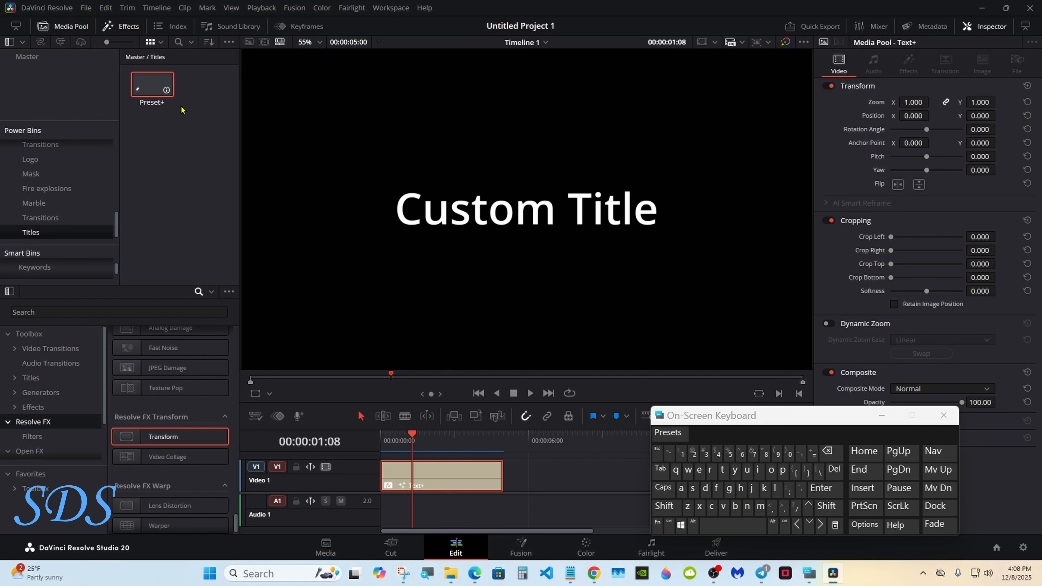
left_click(790, 456)
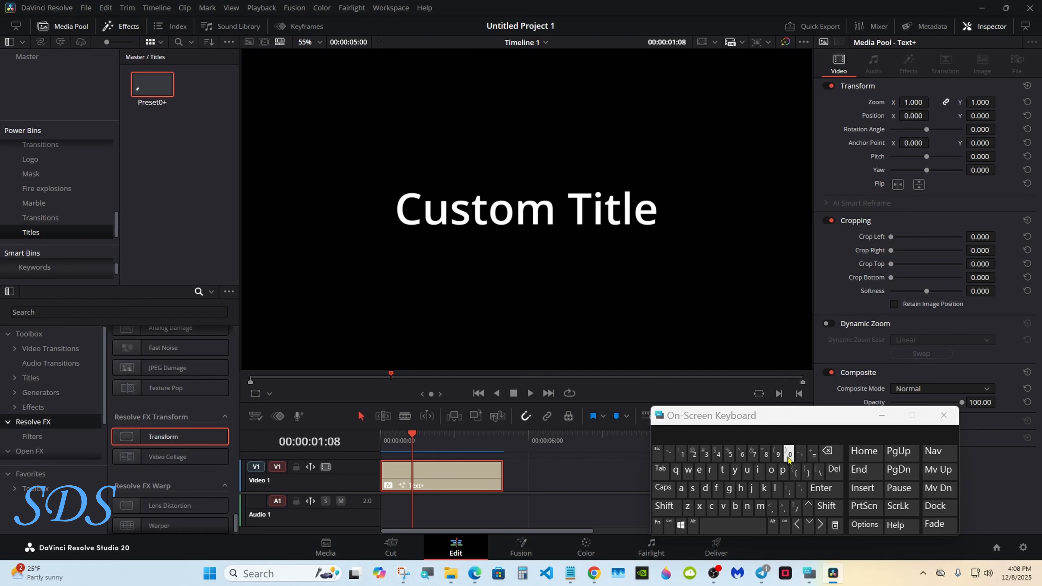
left_click(830, 454)
left_click(756, 525)
left_click(790, 456)
left_click(682, 454)
left_click(832, 453)
left_click(825, 488)
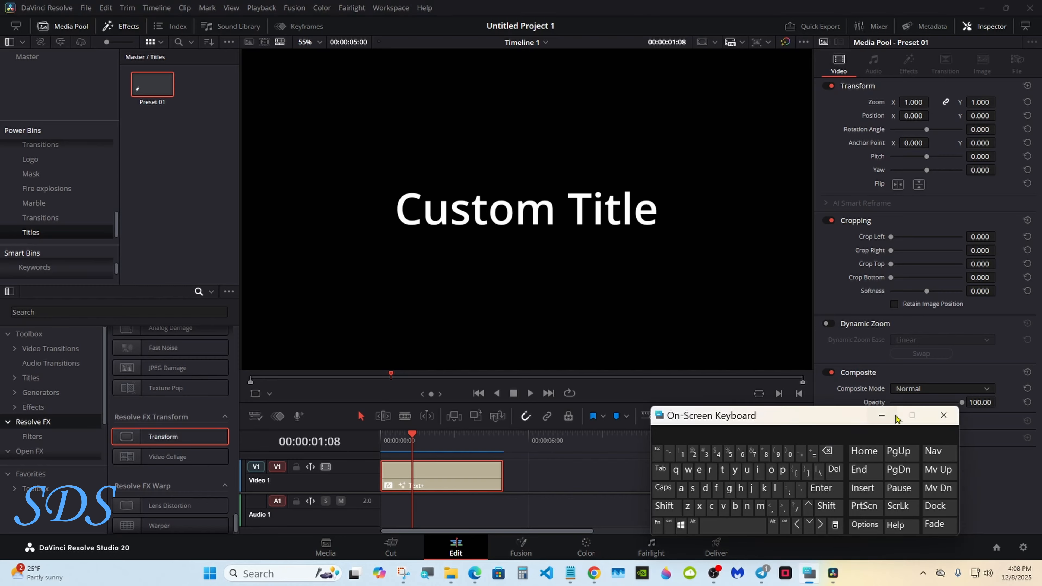
left_click(944, 415)
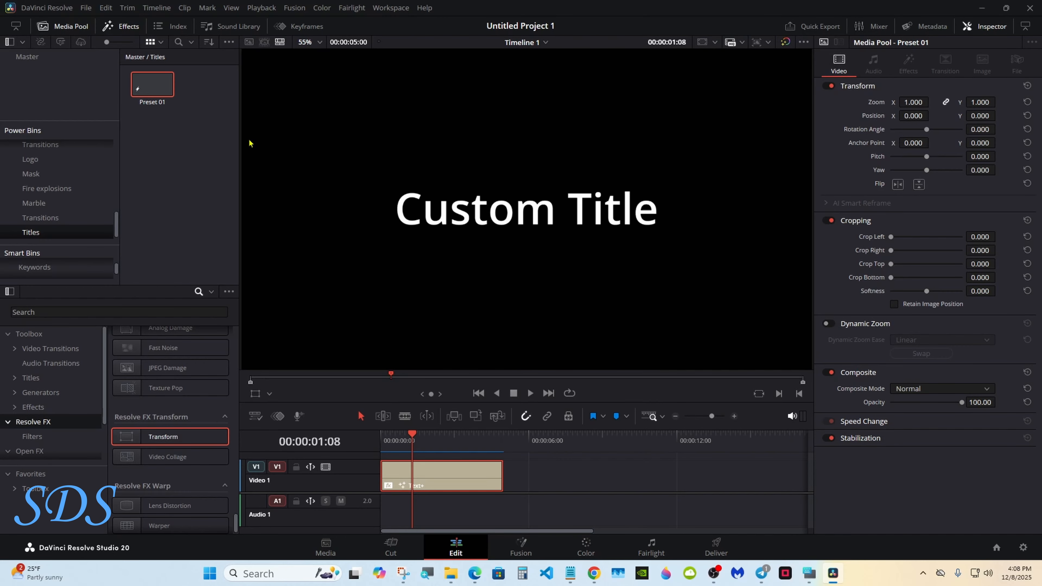
Place the Preset 01 title on Video 1 at about 00:00:06:06, leaving a gap after the first title, and play it back
left_click_drag(249, 143, 535, 478)
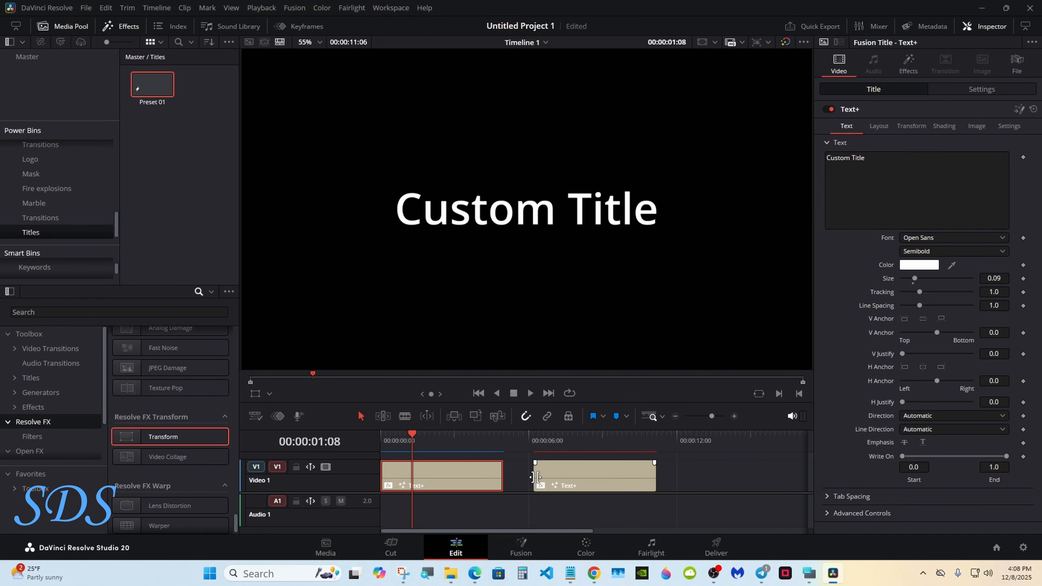
left_click_drag(539, 440, 595, 441)
left_click_drag(595, 441, 534, 440)
left_click(532, 397)
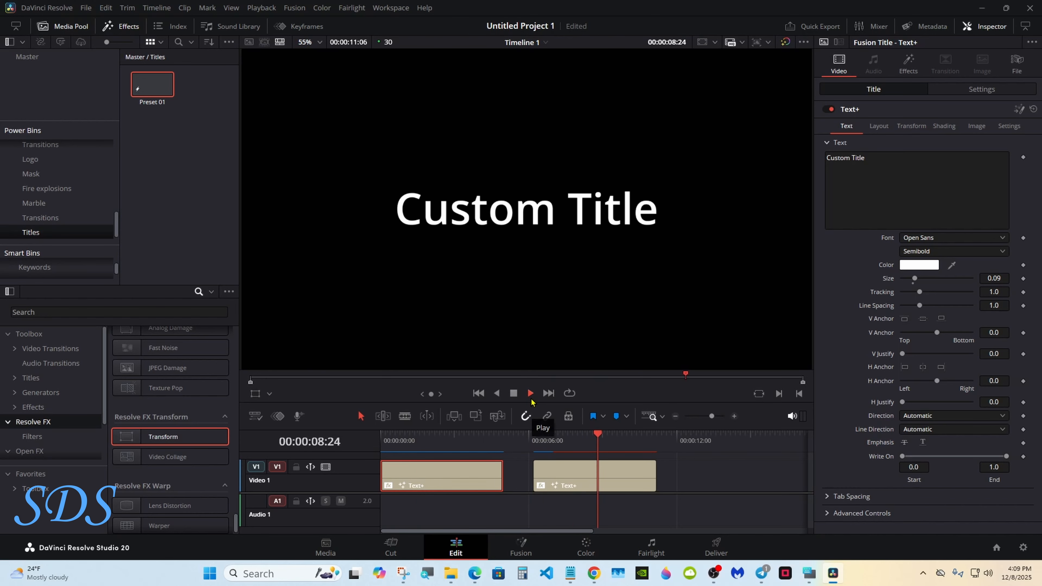
left_click(513, 394)
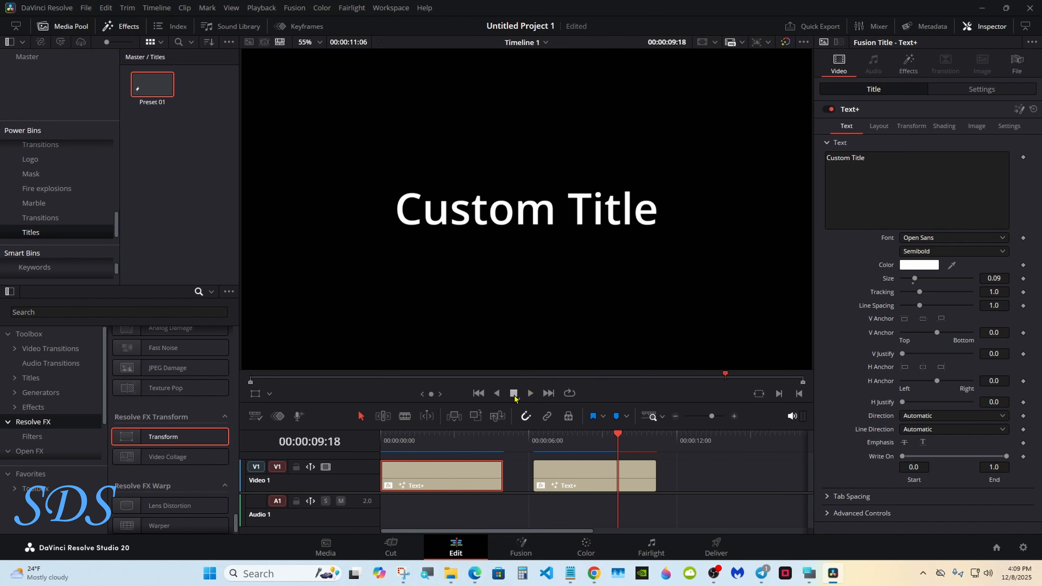
Try a Motion Blur of 0.171 in the second title's Transform effect, play it back, and reset the setting
left_click(624, 477)
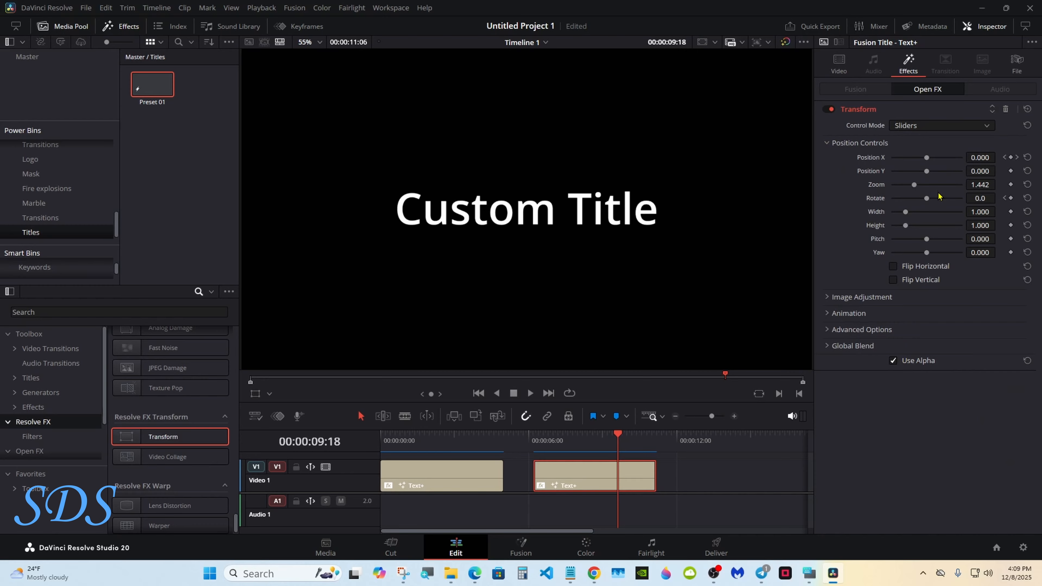
left_click(849, 313)
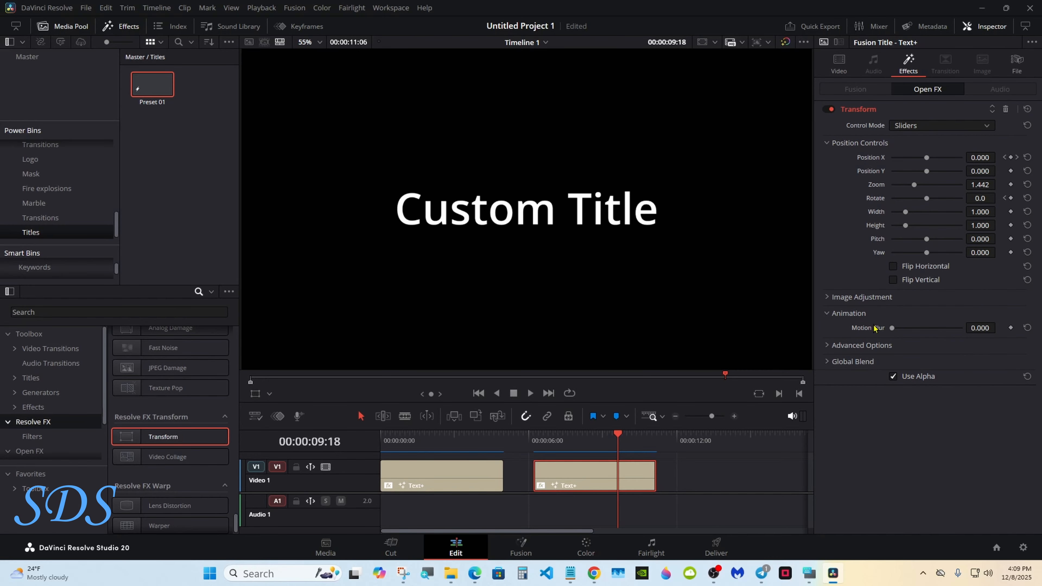
left_click_drag(893, 327, 896, 328)
left_click_drag(618, 434, 534, 438)
left_click(529, 396)
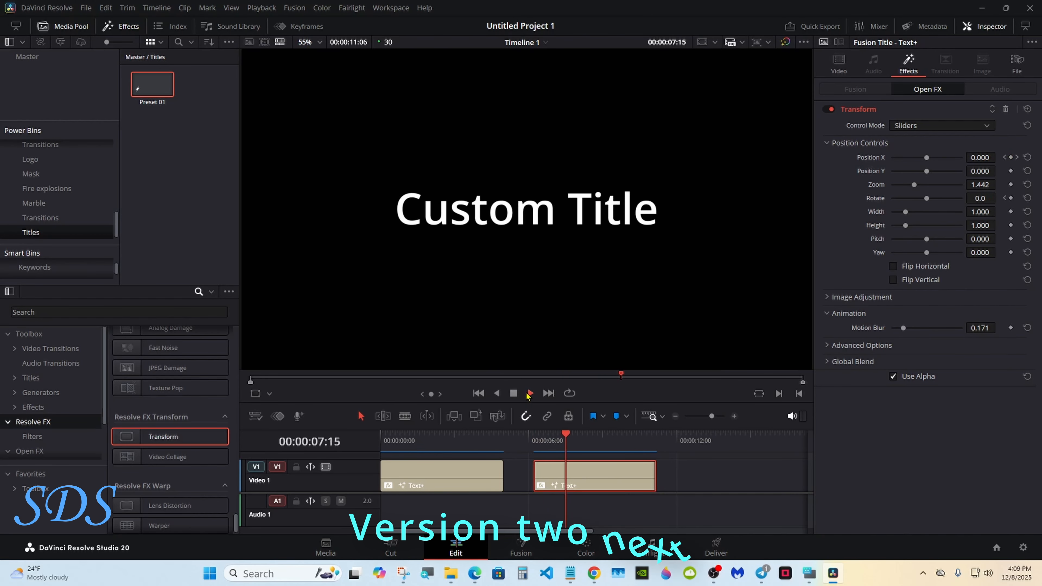
key("space")
double_click(867, 328)
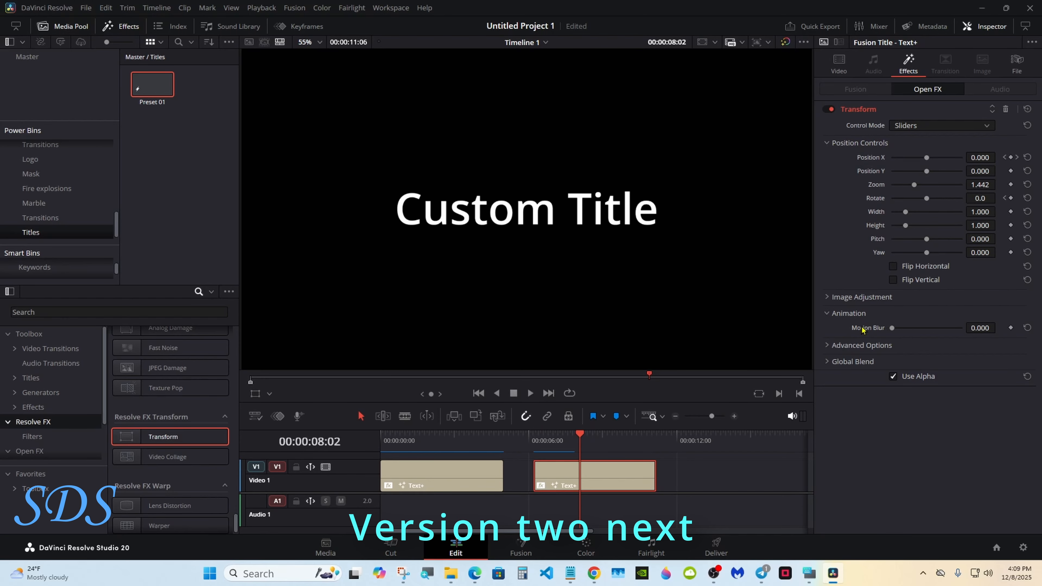
left_click(828, 314)
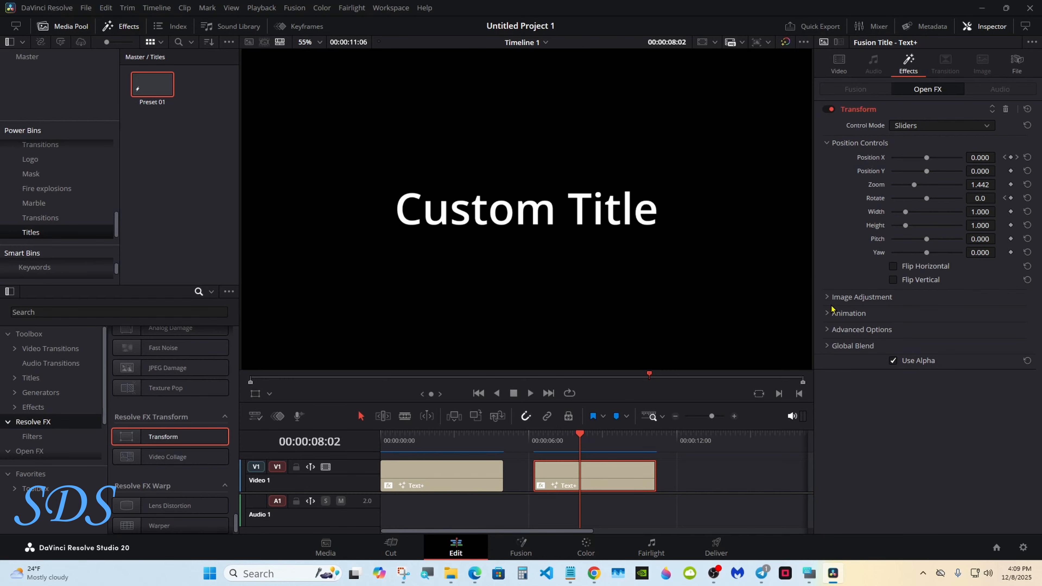
Move the second title directly against the end of the first and play both from the timeline start
left_click_drag(597, 473, 567, 472)
key("Home")
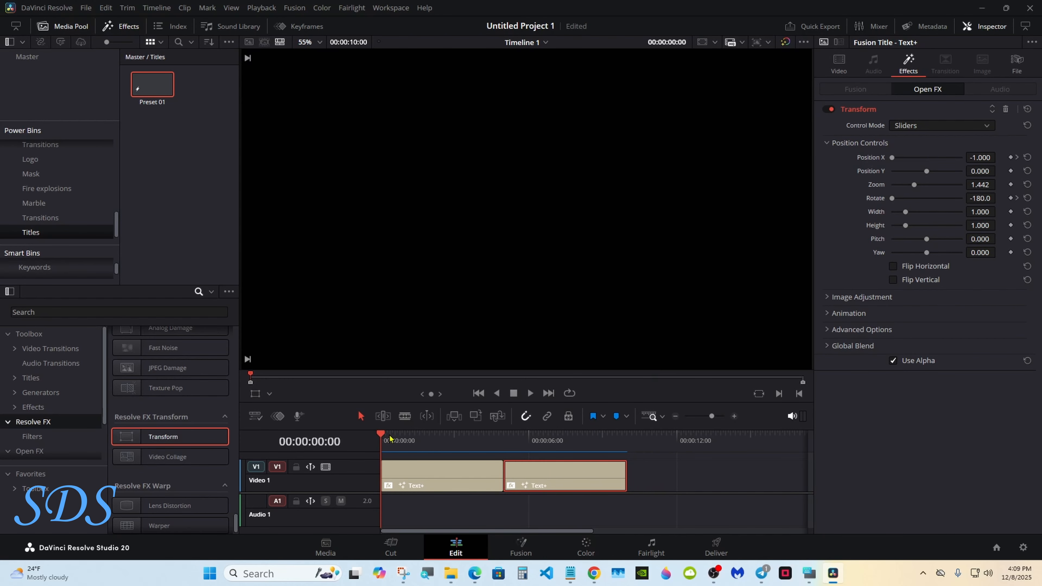
left_click(530, 393)
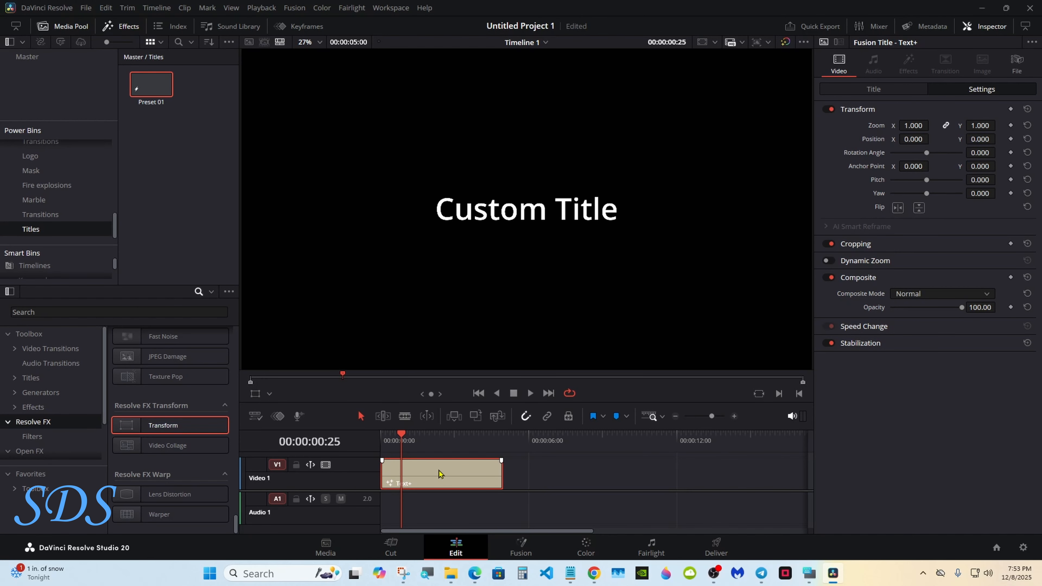
Bring up the on-screen keyboard and keyframe the title's Transform Position X at -3057.00 on the clip's first frame
left_click(385, 440)
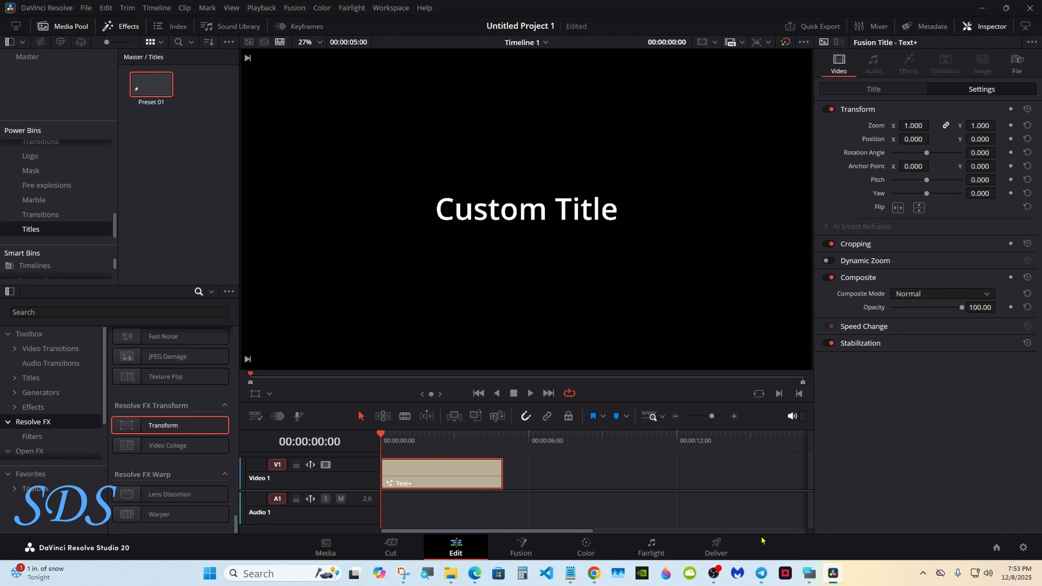
left_click(809, 573)
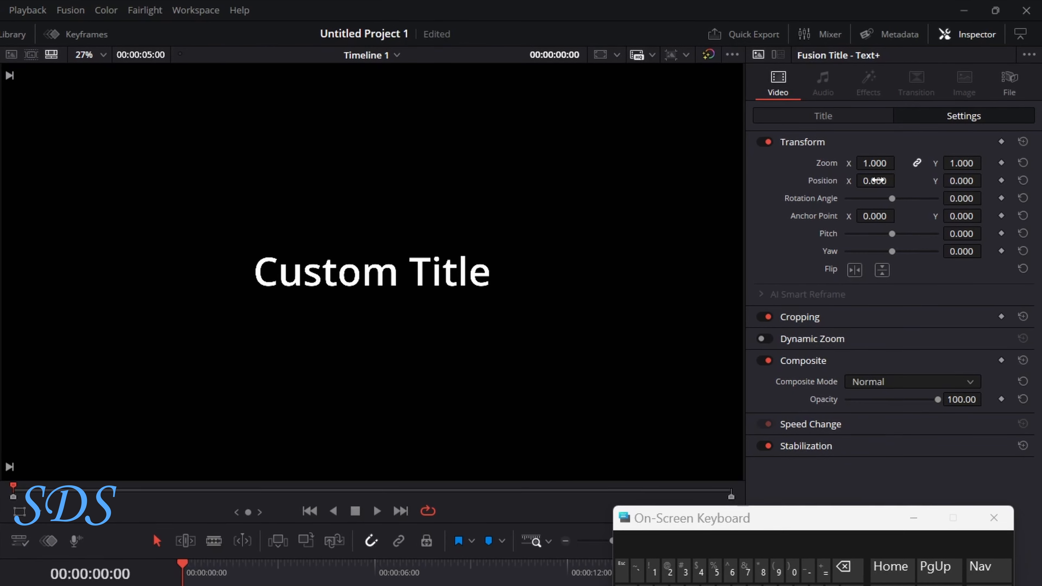
left_click_drag(915, 139, 466, 139)
left_click_drag(899, 180, 875, 180)
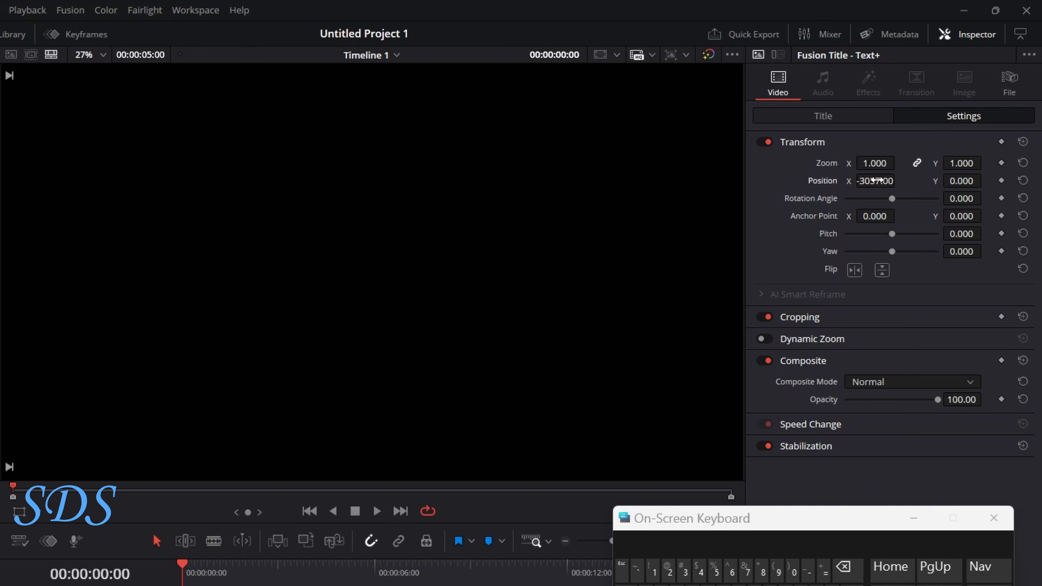
left_click(1002, 182)
left_click(1002, 142)
left_click(1002, 142)
left_click(1002, 181)
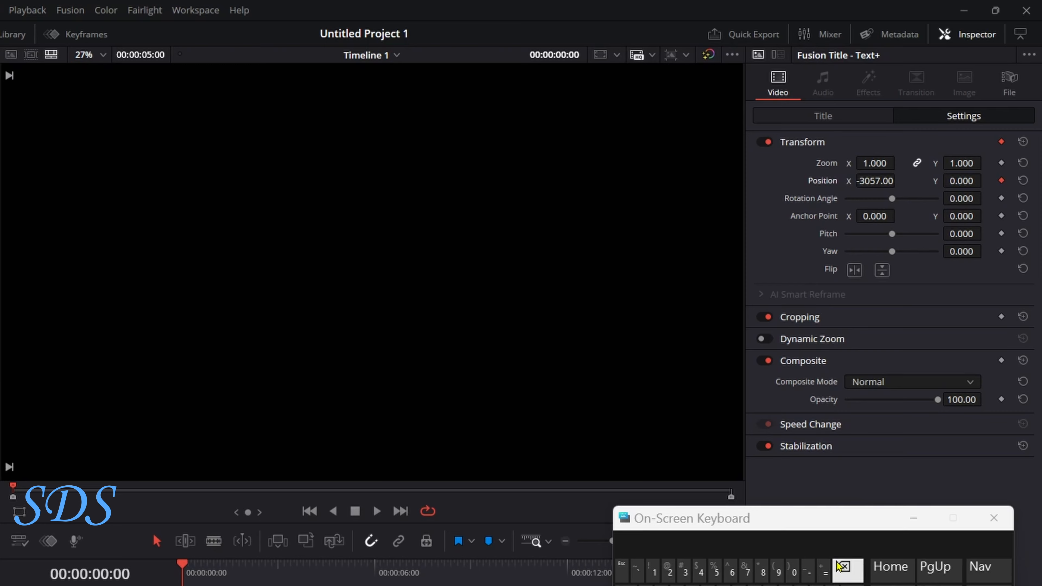
Keyframe the title's Position X at 0 at 00:00:01:00 and hold that position with another keyframe at 00:00:03:29
key("shift+Right")
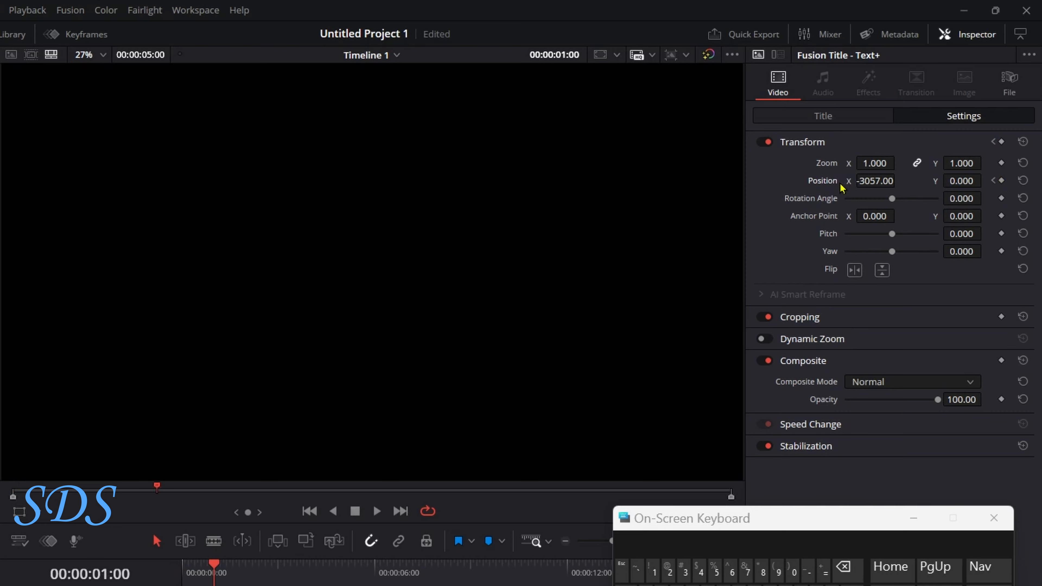
double_click(834, 183)
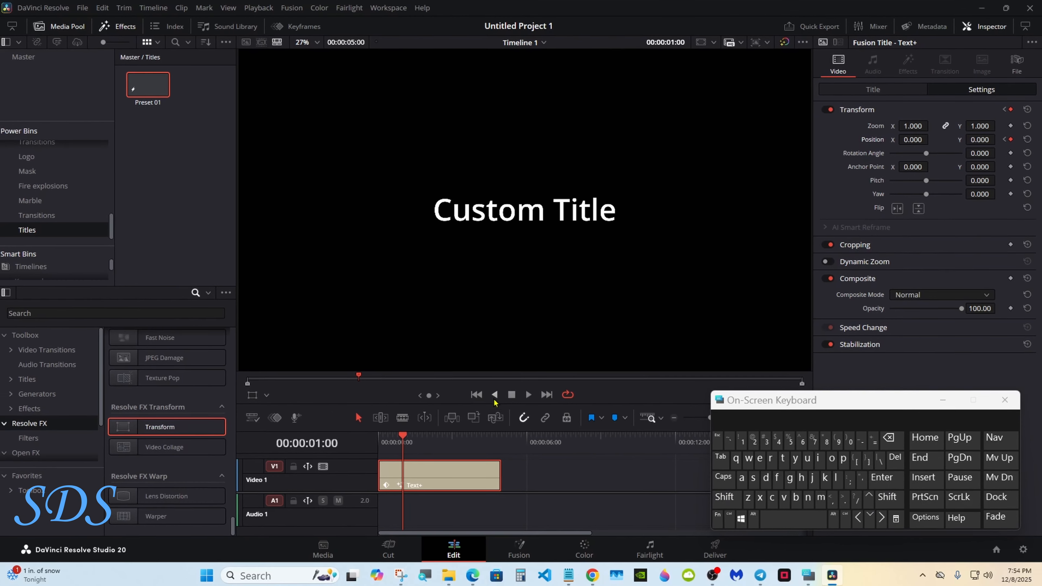
key("Down")
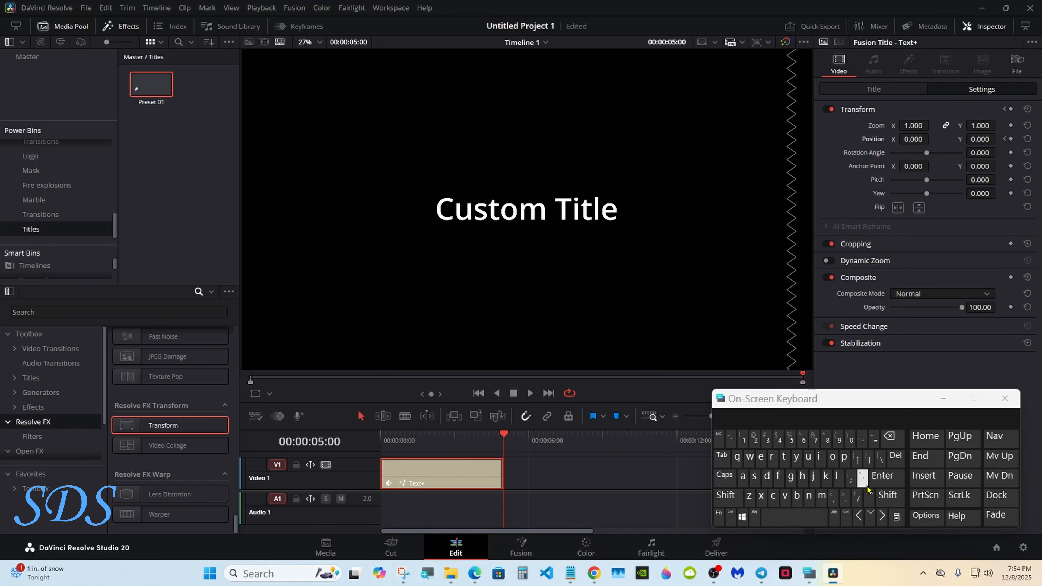
left_click(859, 516)
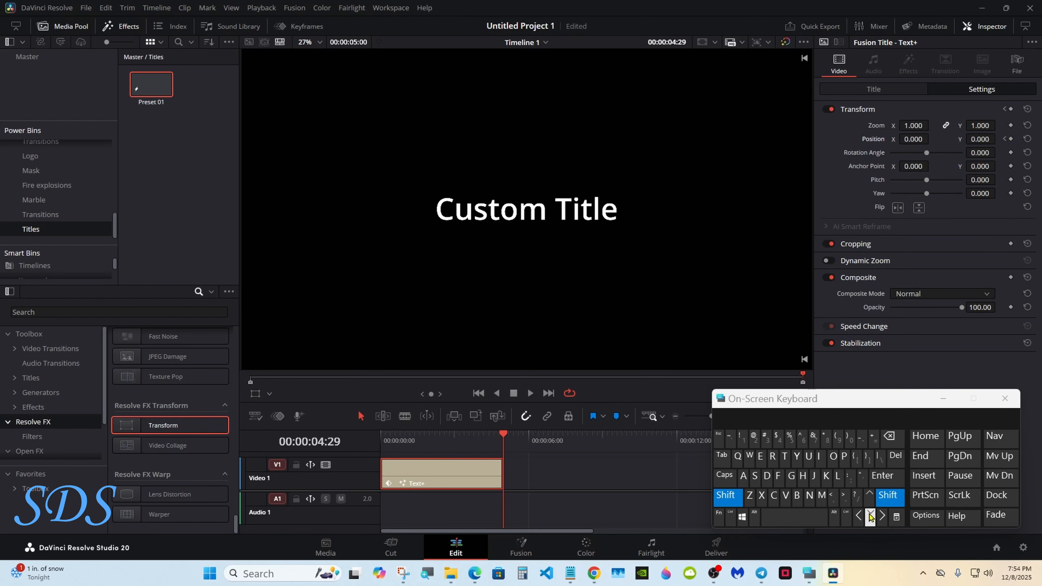
left_click(859, 516, "shift")
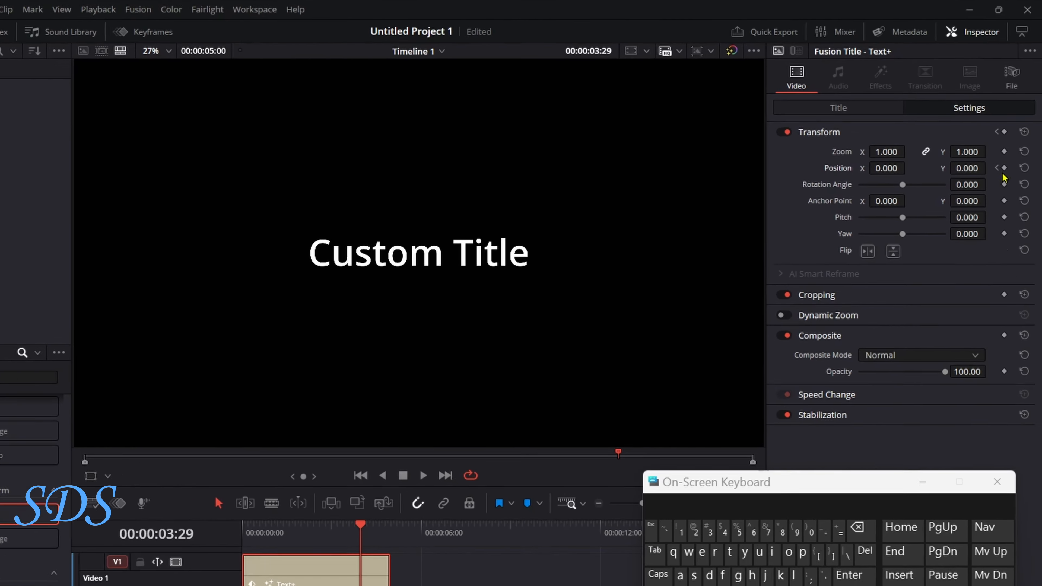
left_click(1011, 140)
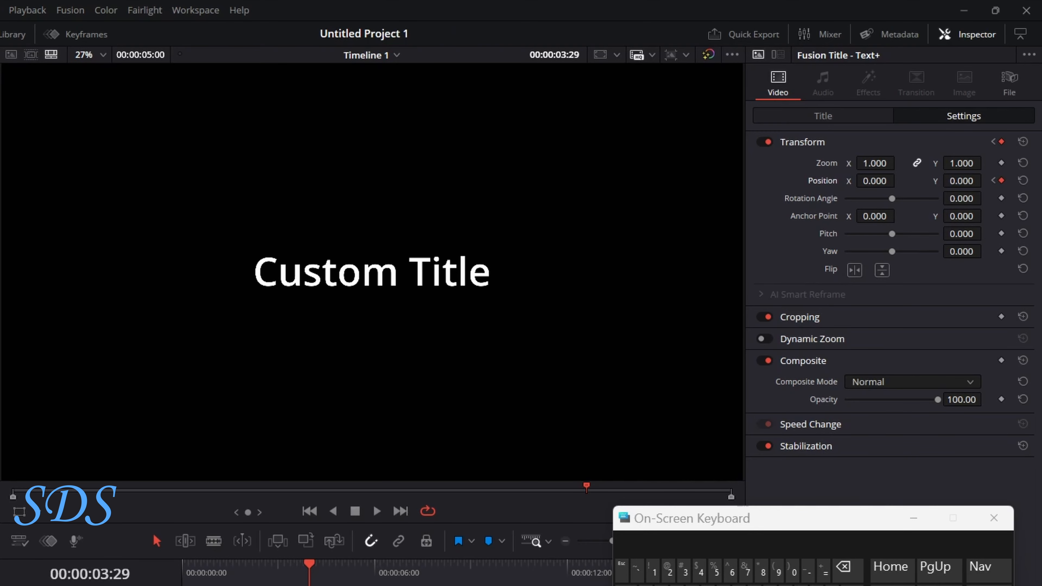
Set the title's Position X to 3009.00 on its last frame, 00:00:04:29, and play the slide animation from the start
key("shift+Right")
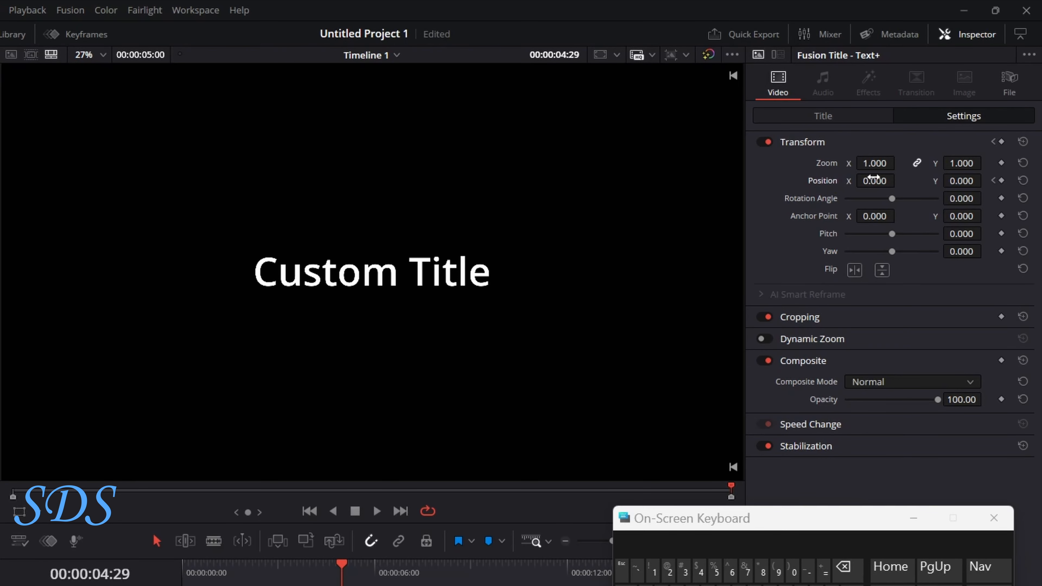
left_click_drag(873, 179, 873, 179)
left_click_drag(343, 563, 184, 564)
left_click(379, 513)
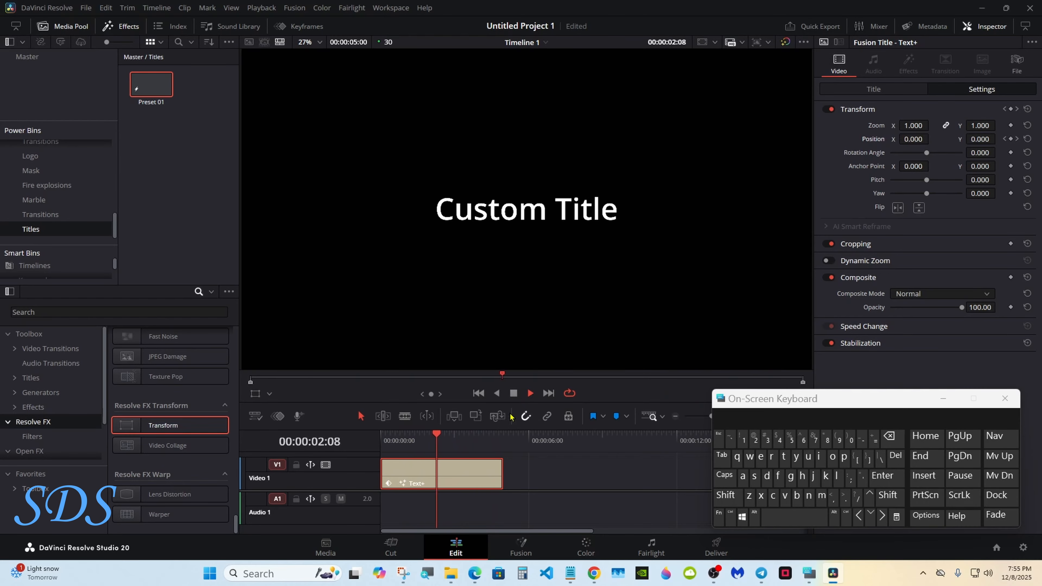
left_click(513, 394)
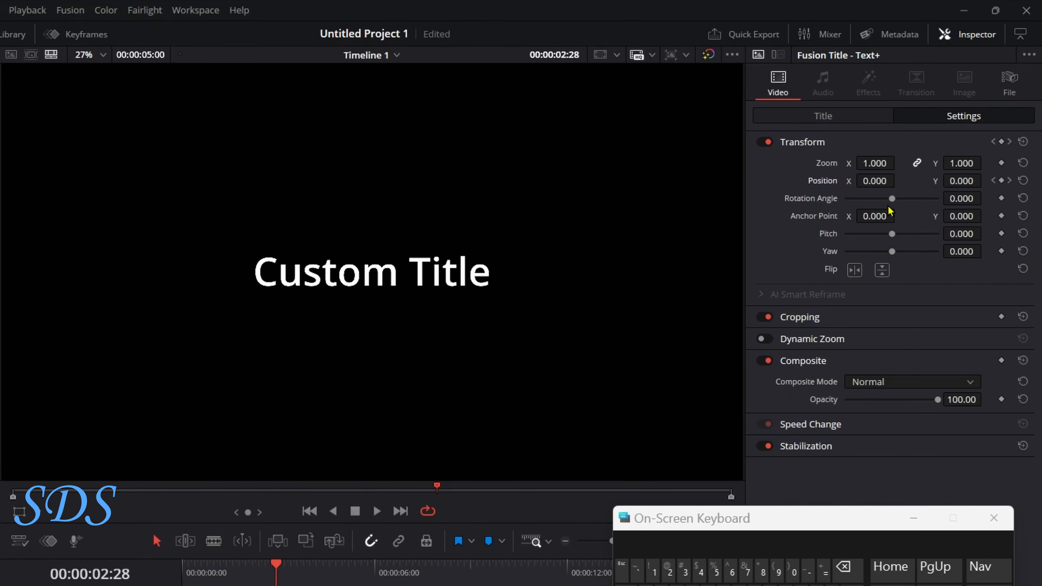
Keyframe the title's Rotation Angle from 180.820 on the first frame to 0 at 00:00:01:00
left_click_drag(891, 201, 952, 198)
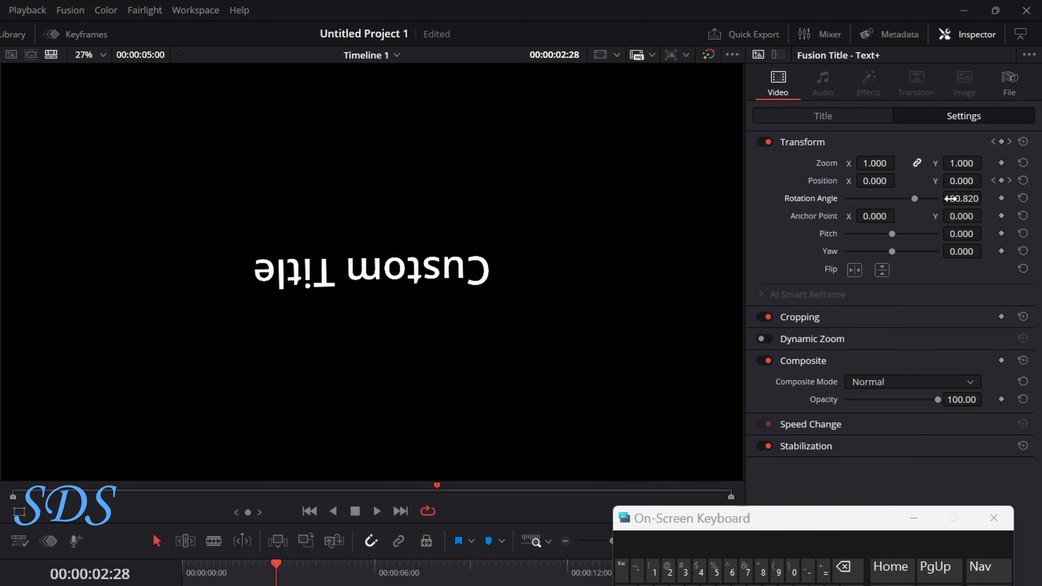
key("ctrl+s")
left_click(182, 568)
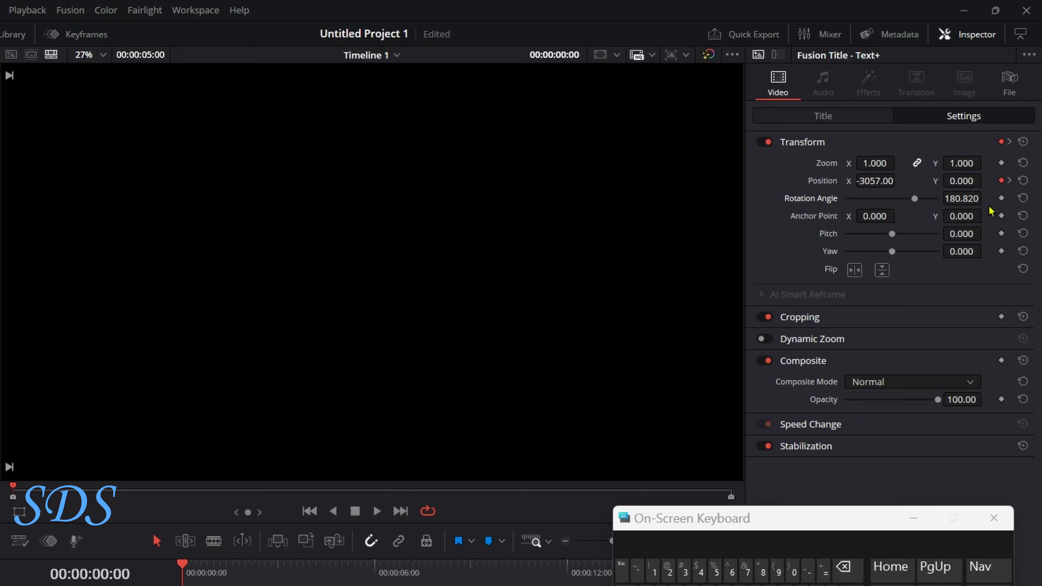
left_click(1002, 199)
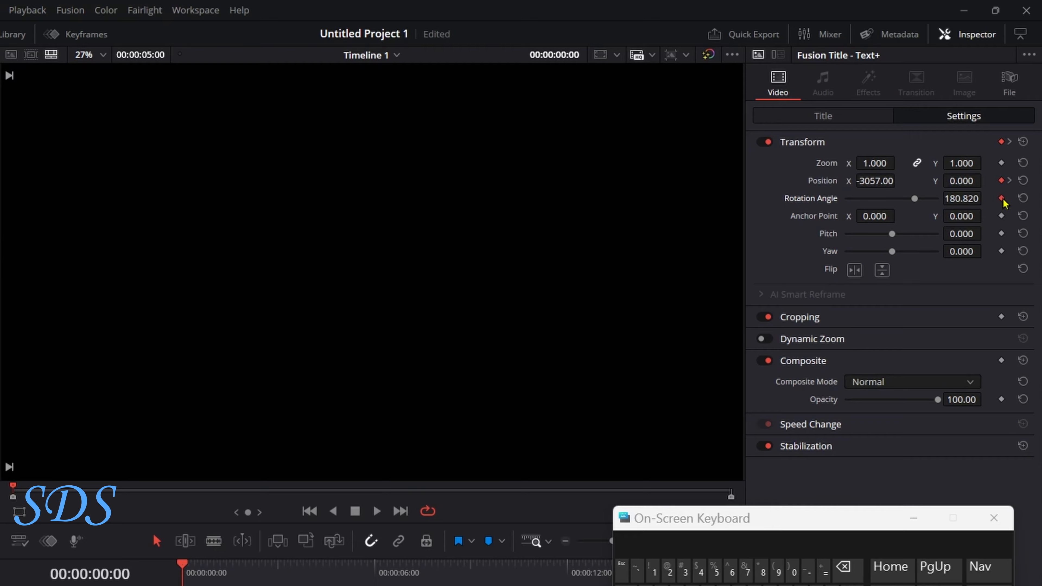
left_click(1010, 181)
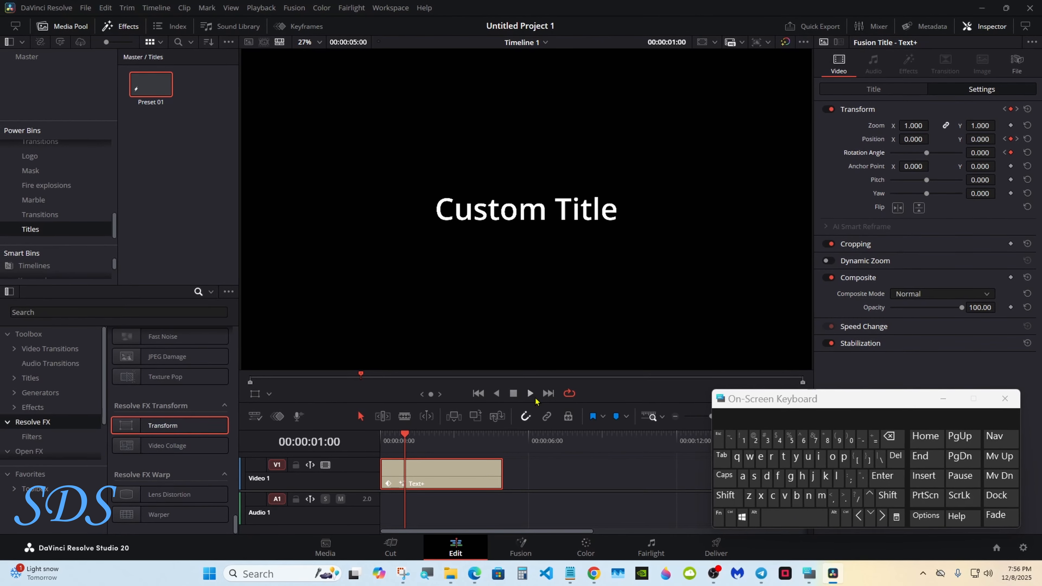
Play the title from the timeline start to check the combined slide and rotation
left_click(176, 573)
left_click(530, 394)
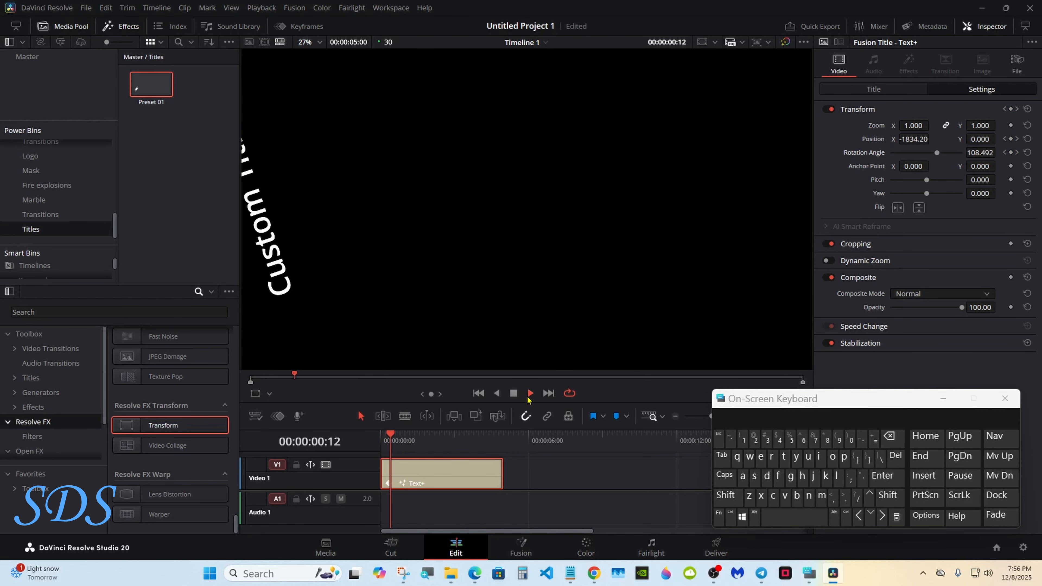
left_click(513, 393)
left_click(393, 441)
left_click_drag(393, 440, 385, 439)
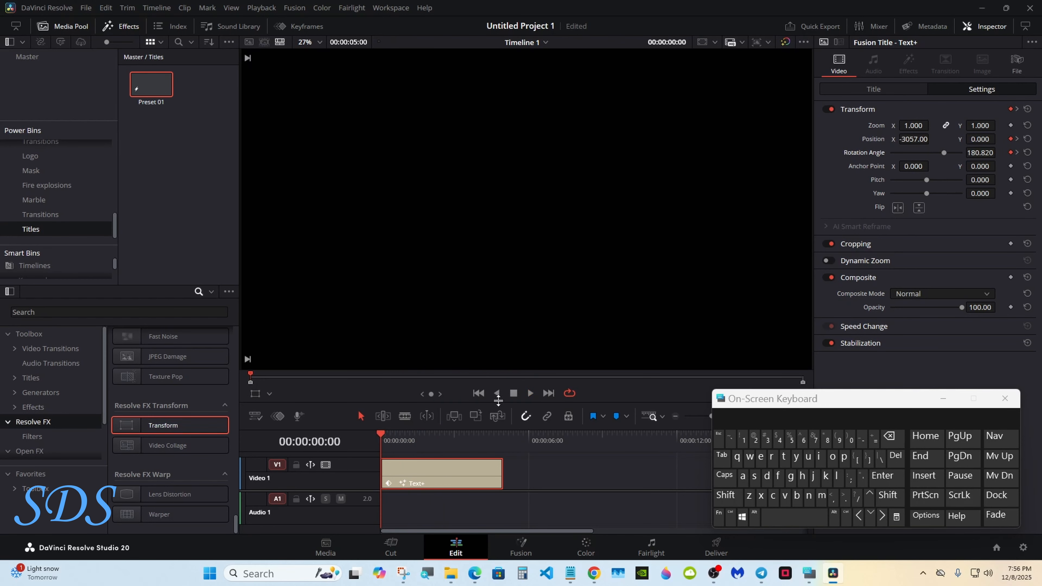
left_click(530, 394)
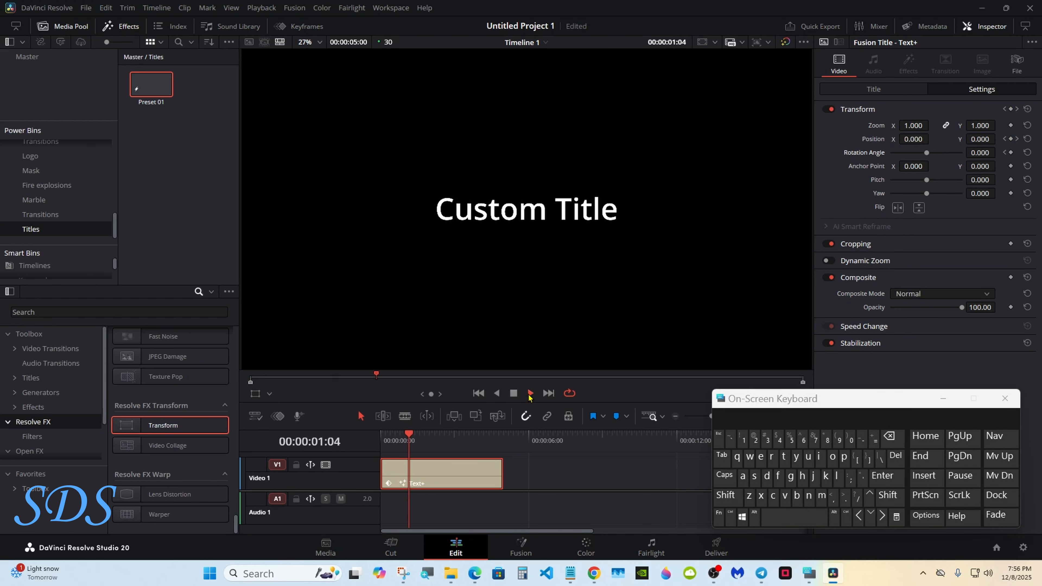
left_click(514, 393)
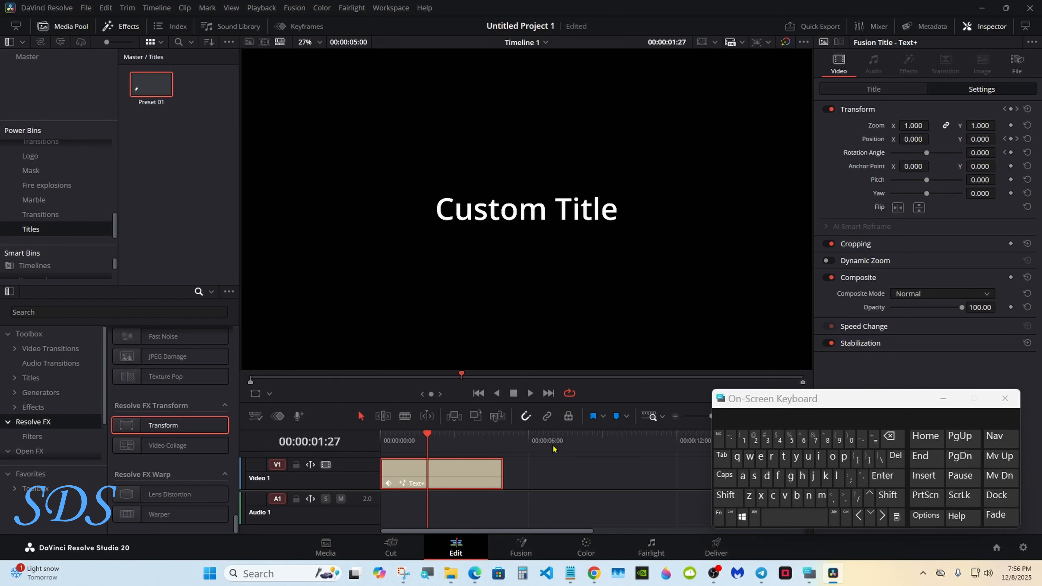
Check the easing options available for the Position keyframe at 00:00:01:00
left_click_drag(770, 397, 698, 416)
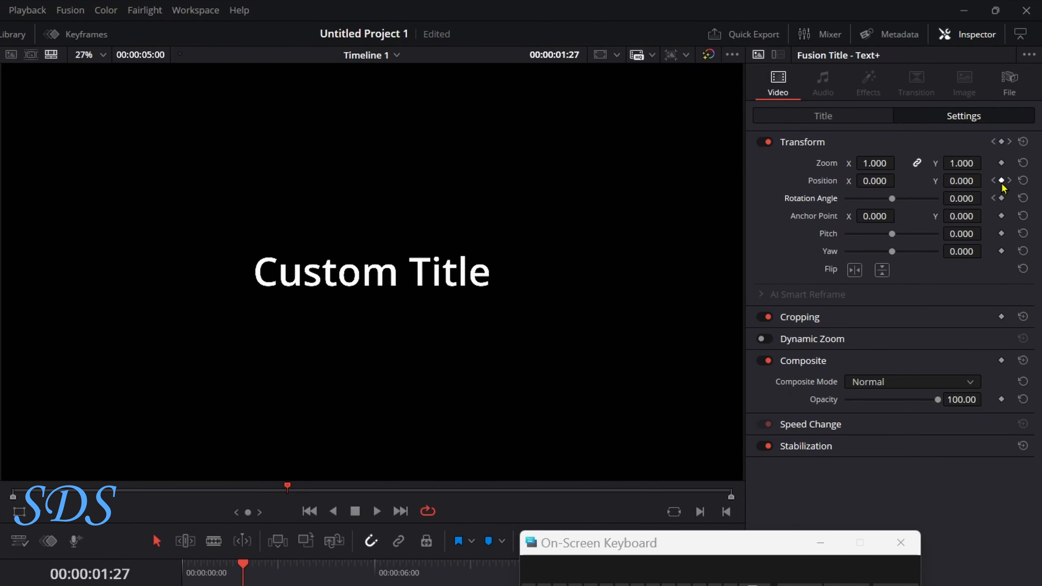
left_click(994, 181)
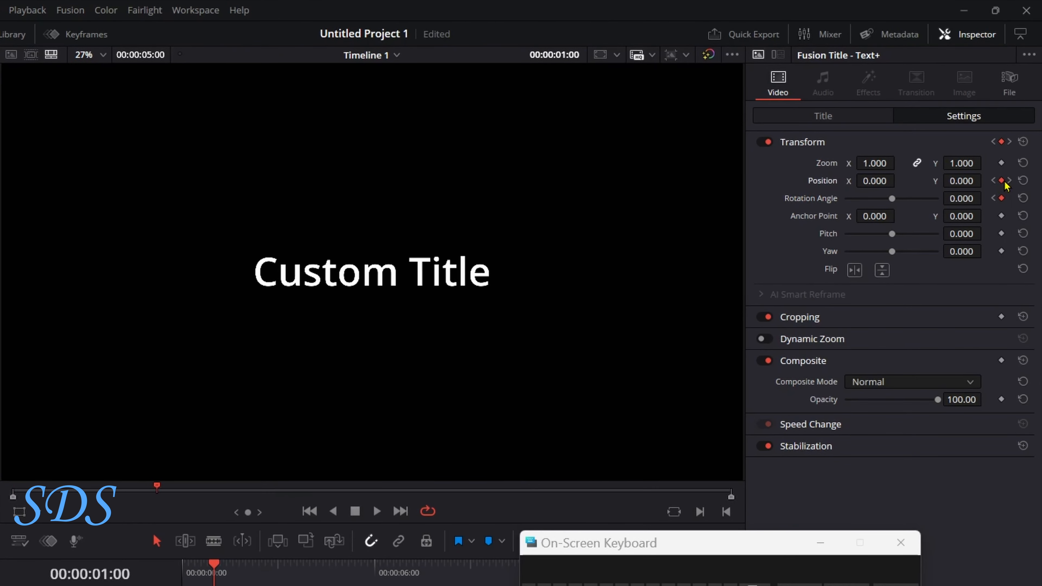
right_click(1006, 181)
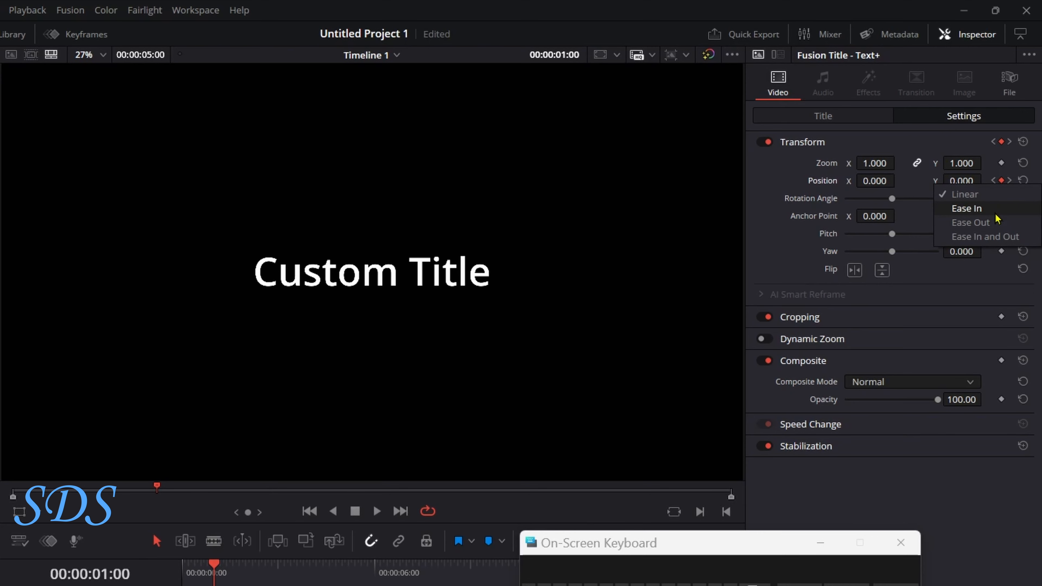
left_click(302, 582)
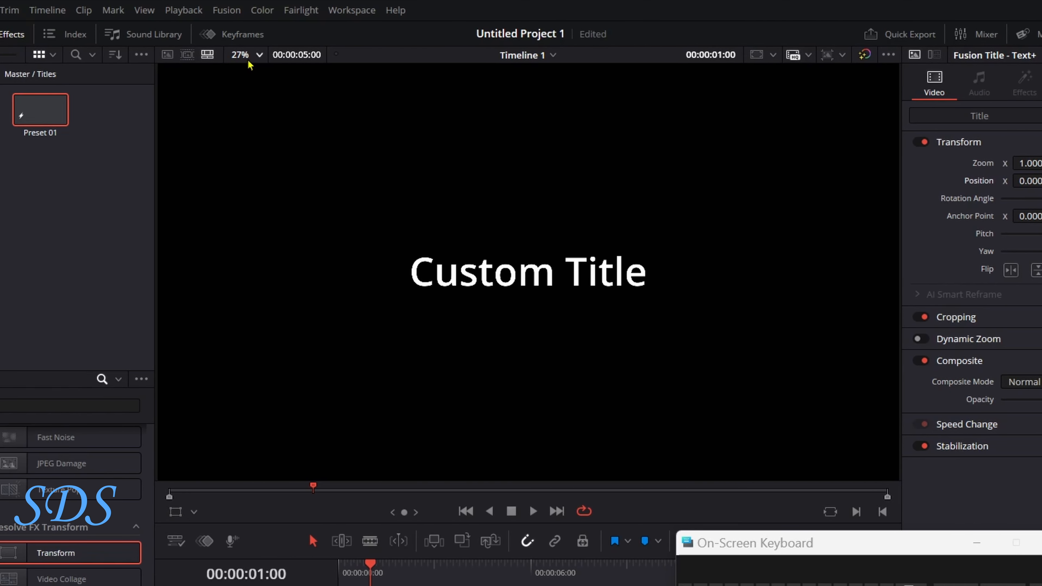
Apply Ease In and Out to all of the title's transform keyframes in the separate Keyframe Editor window
left_click(246, 41)
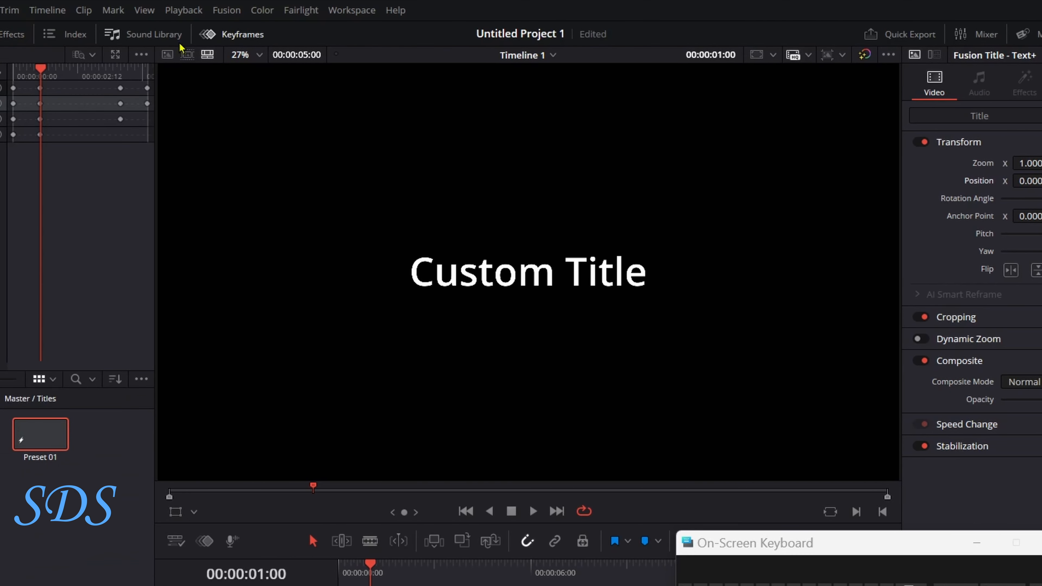
left_click(121, 60)
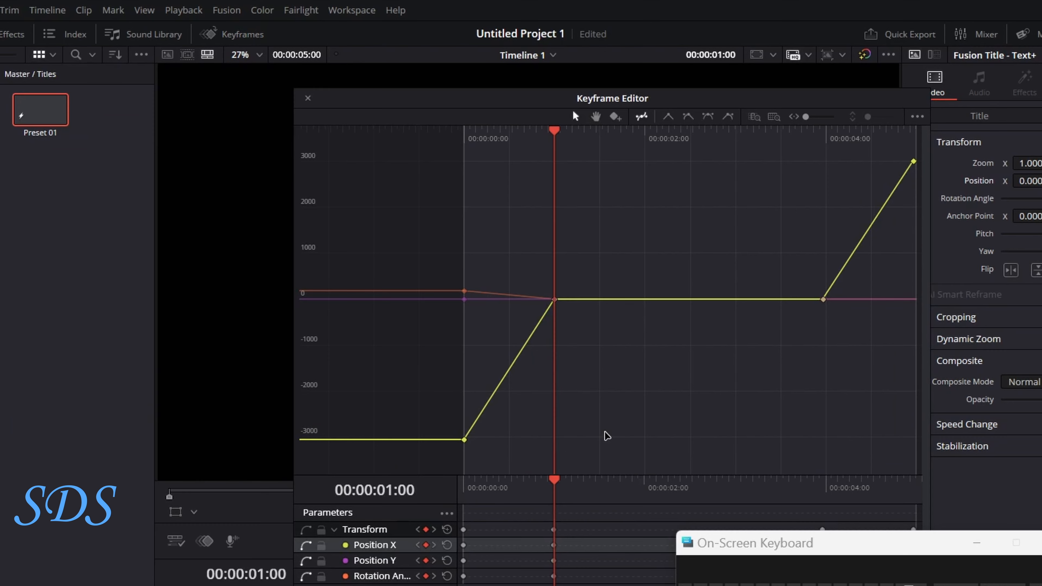
left_click_drag(410, 471, 924, 138)
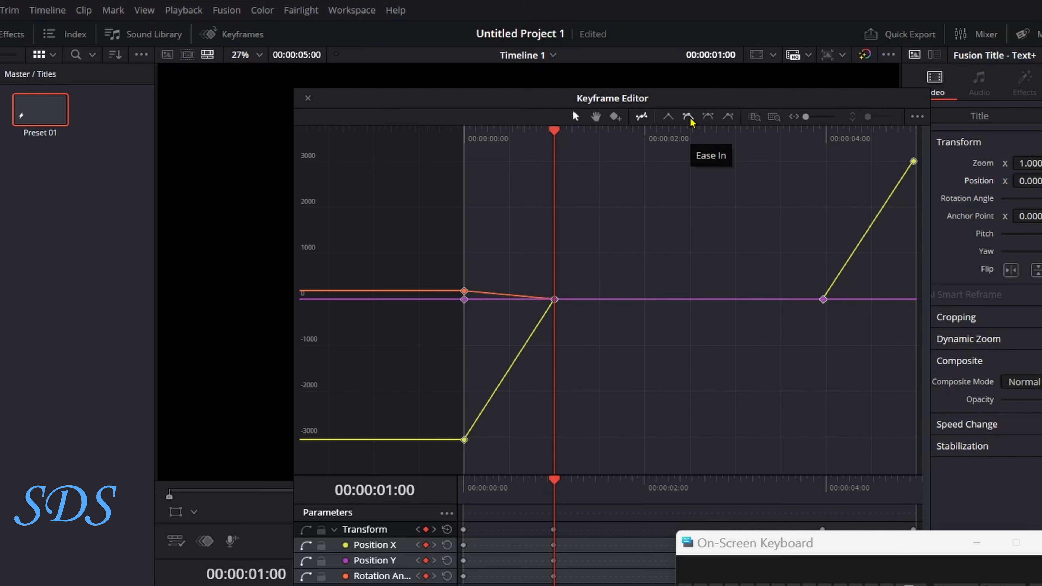
left_click(709, 117)
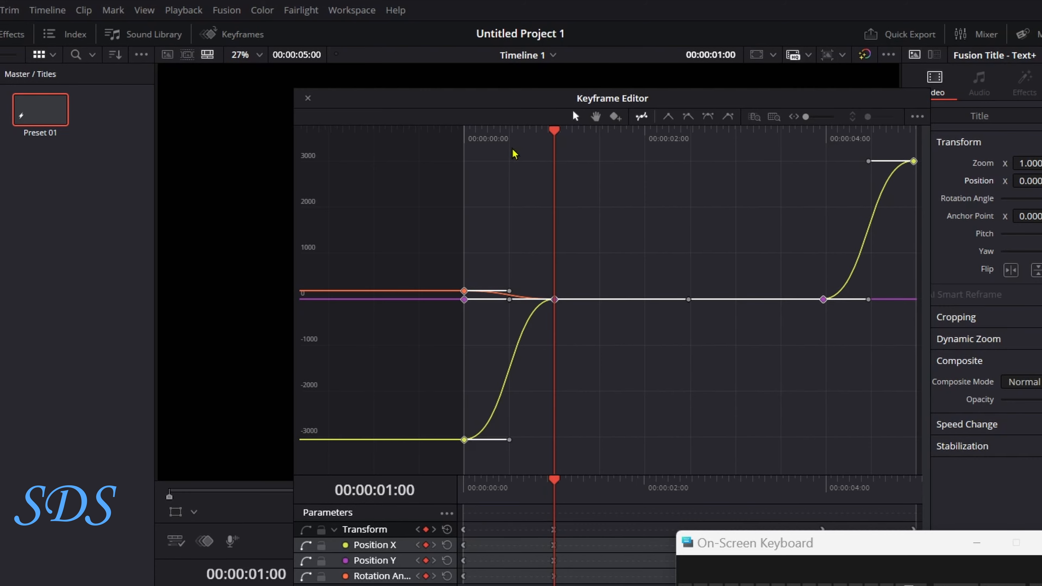
Lengthen the easing handle of the first Position X keyframe slightly and close the Keyframe Editor
left_click(477, 138)
left_click_drag(568, 417, 445, 473)
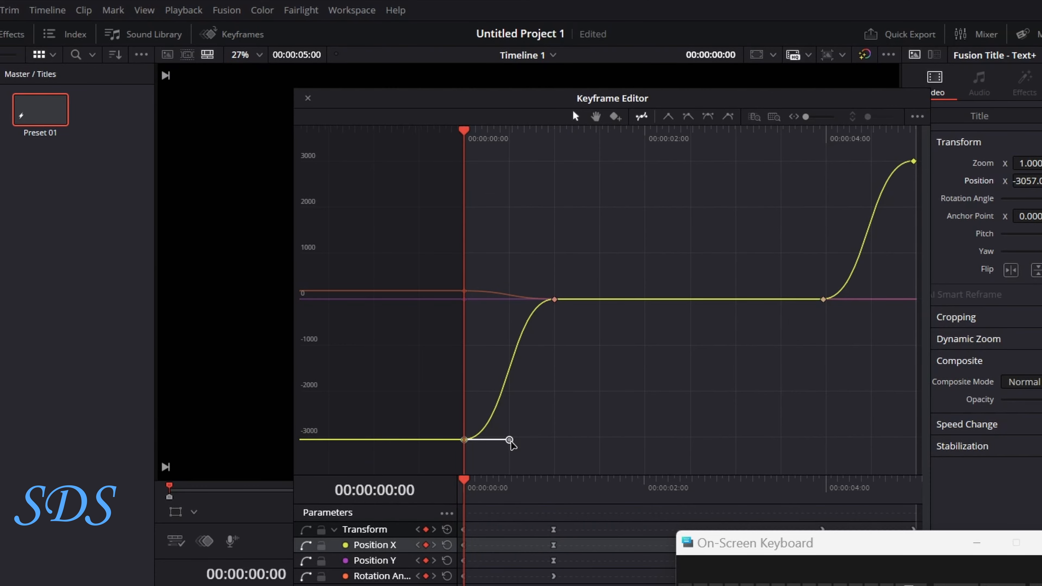
mouse_move(511, 442)
left_mouse_down()
mouse_move(528, 442)
mouse_move(514, 441)
left_mouse_up()
left_click(308, 98)
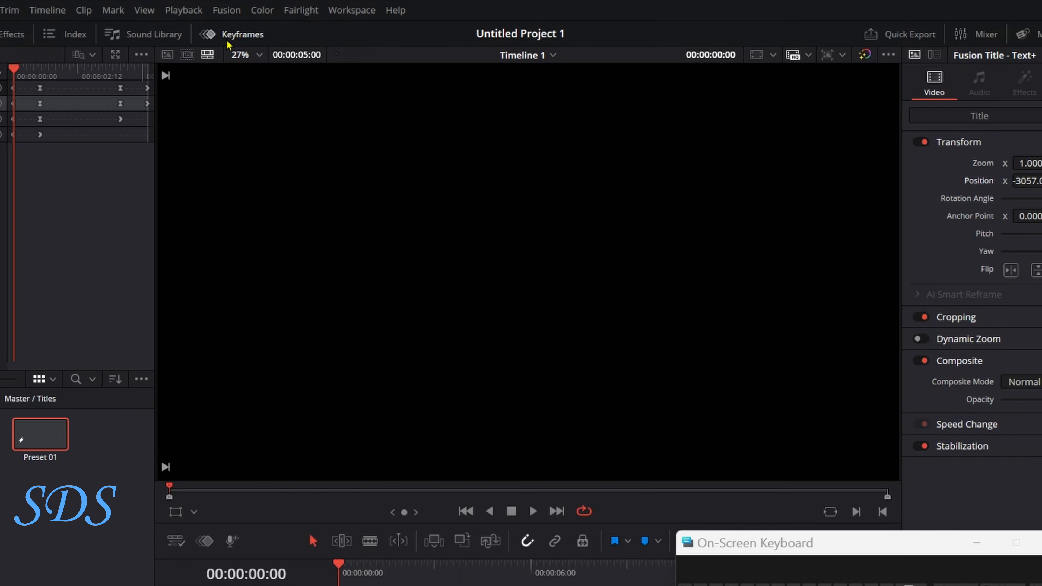
Reopen the Keyframe Editor window and try shifting the title's opening transform keyframes slightly forward in time
left_click(115, 55)
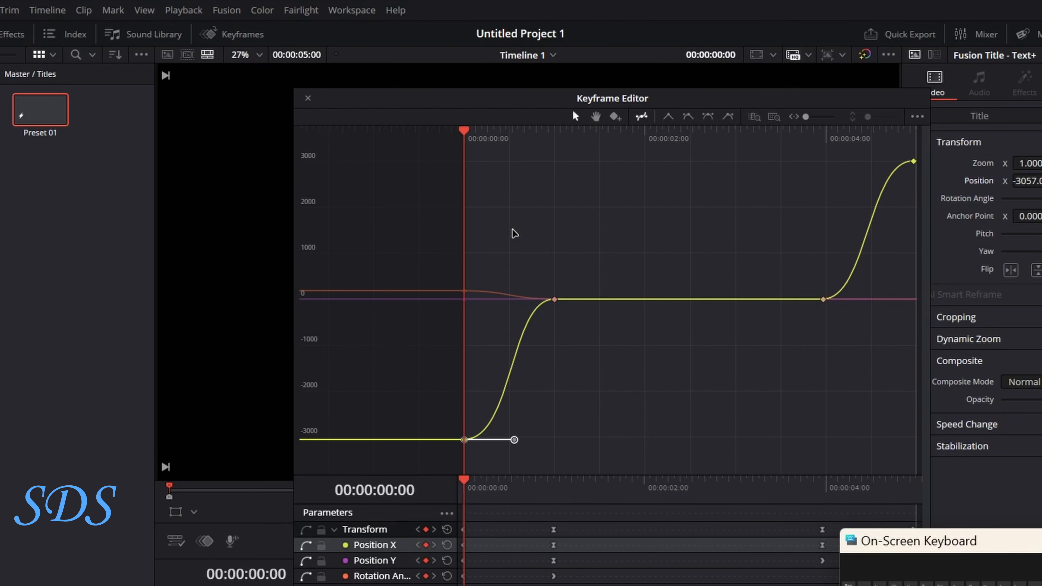
left_click(591, 151)
left_click_drag(484, 516, 464, 577)
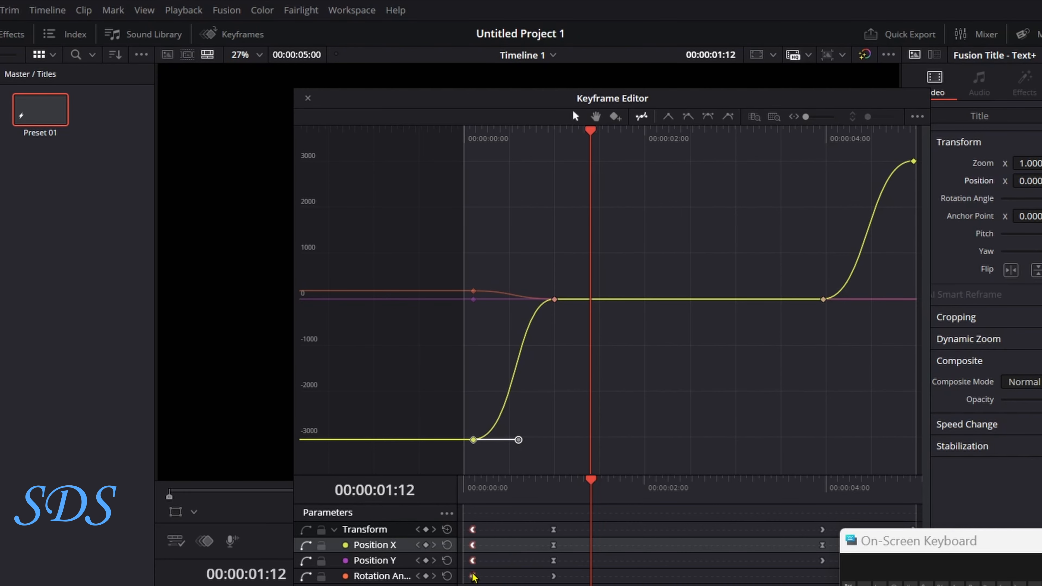
left_click(307, 98)
Play the title from the timeline start to check its eased motion
key("Home")
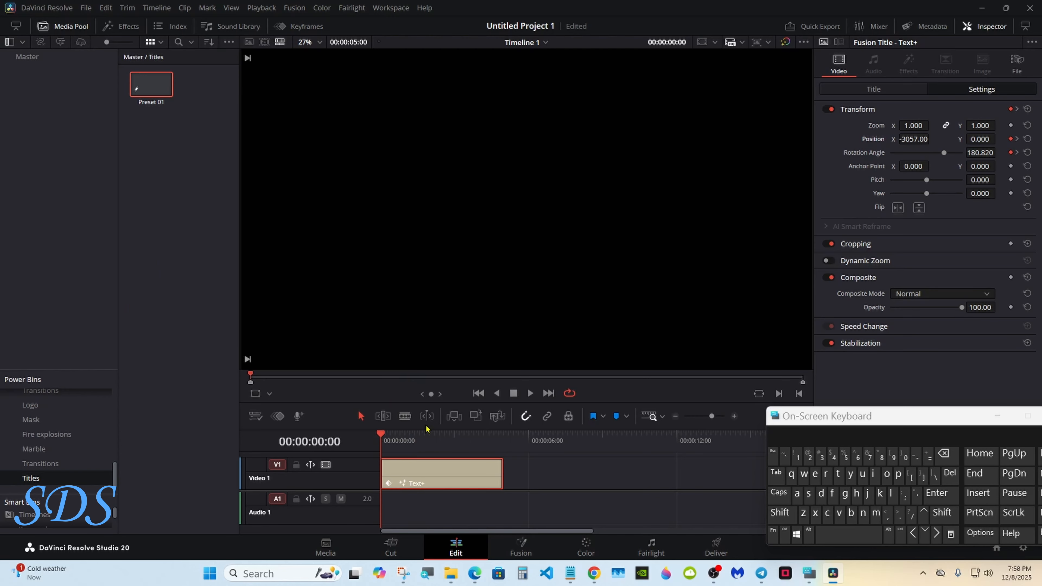
left_click(530, 393)
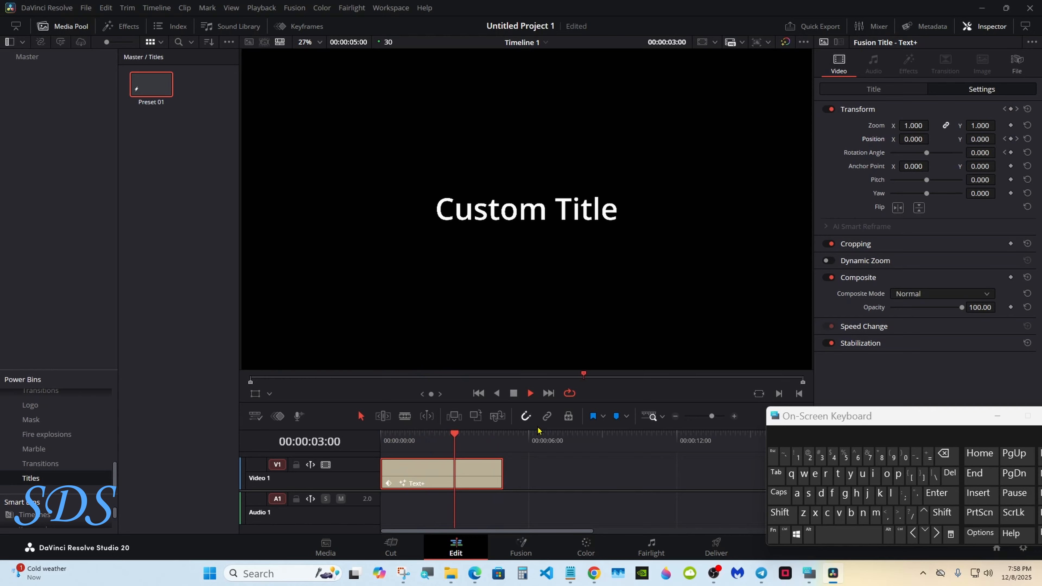
left_click(513, 394)
left_click(434, 450)
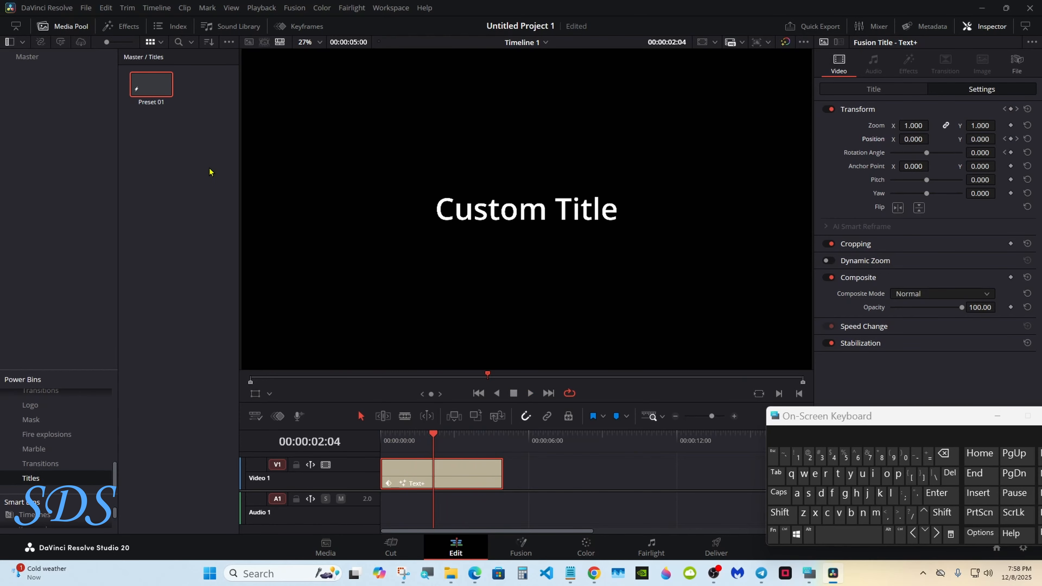
Store the animated title in the Titles power bin and test the stored clip on Video 1 at about 00:00:06:00
left_click_drag(455, 471, 190, 182)
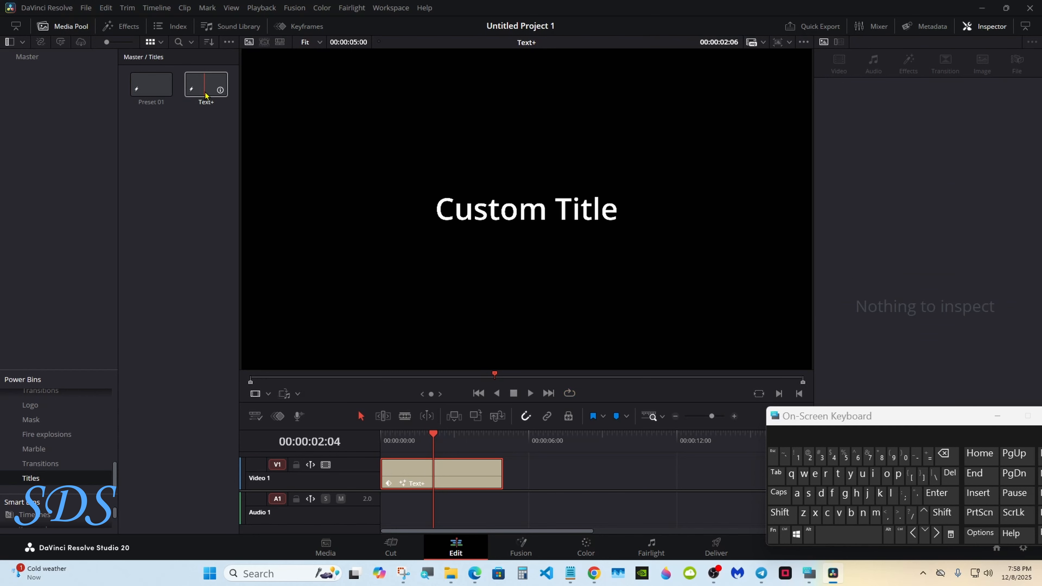
left_click_drag(205, 94, 528, 482)
left_click(528, 447)
left_click(531, 398)
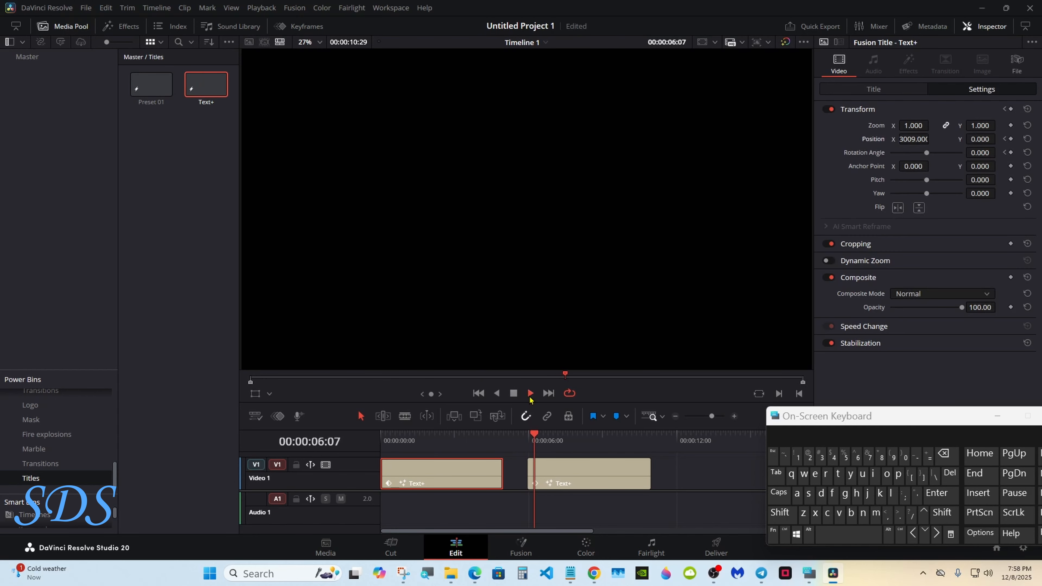